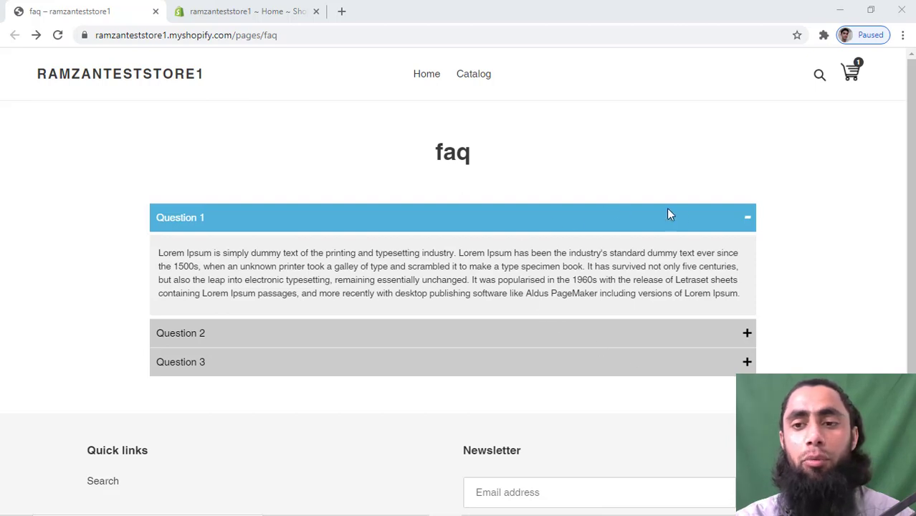
Step: Try out the FAQ accordion by collapsing and reopening Question 1 and expanding Question 2
click(749, 221)
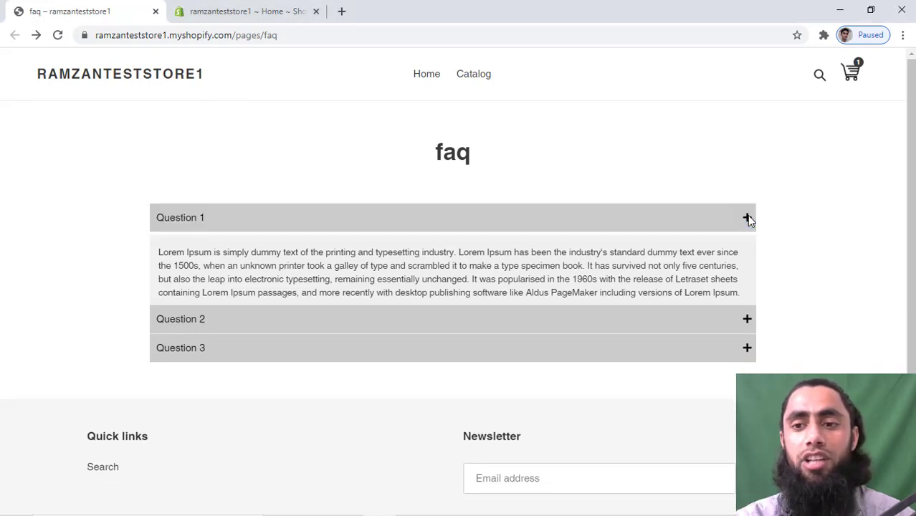
click(749, 221)
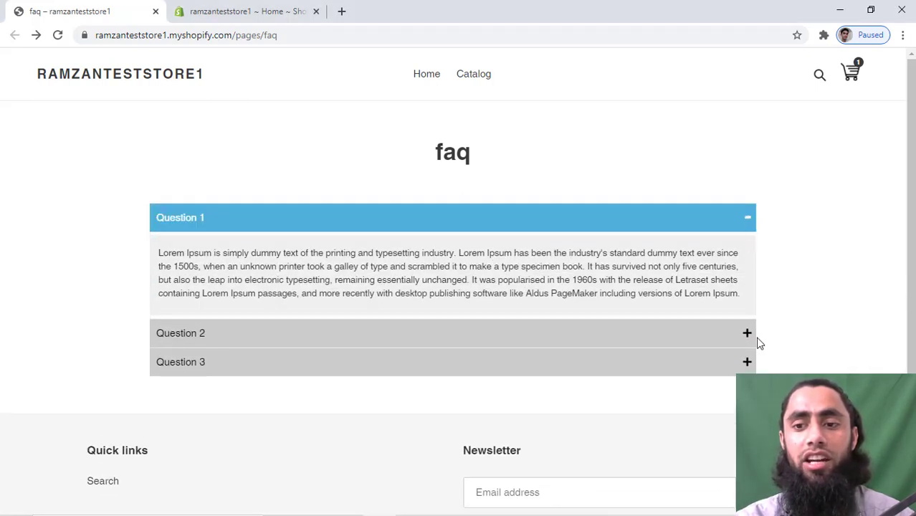
click(745, 330)
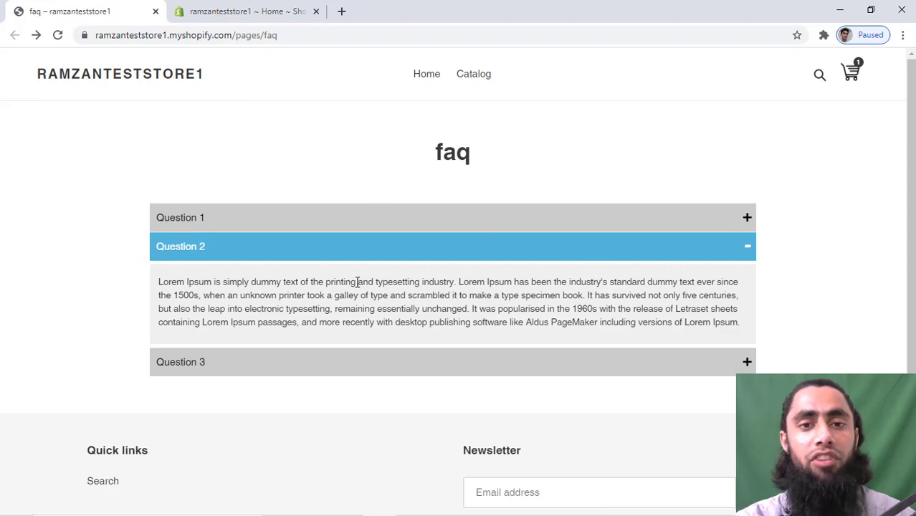
Step: Reload the faq page and go to the store's home page by removing pages/faq from the address
click(58, 35)
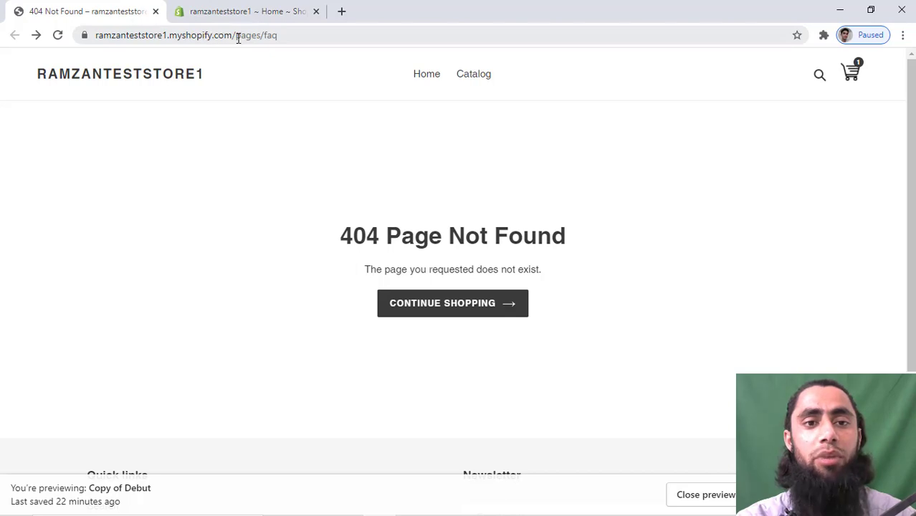
drag(238, 37, 482, 74)
key(BackSpace)
key(Return)
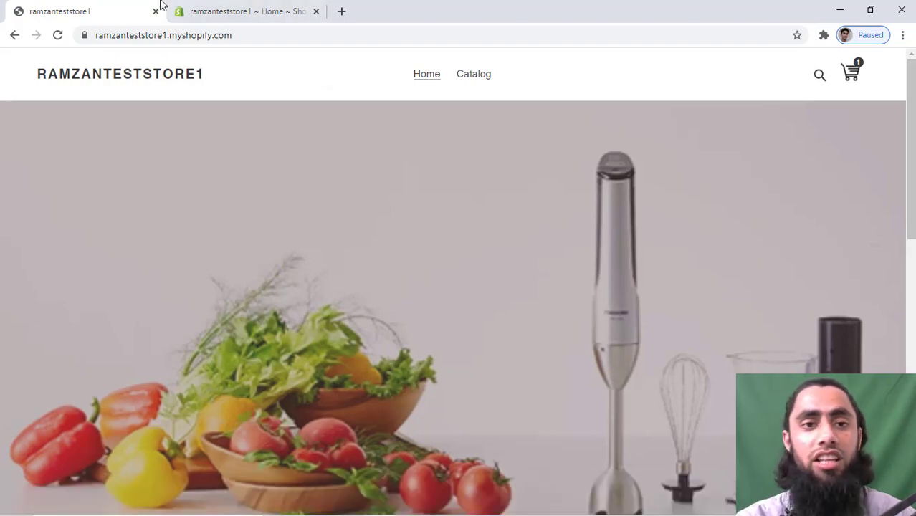
Step: In the store admin, open the code editor for the Copy of Debut theme and collapse its file folders
click(194, 9)
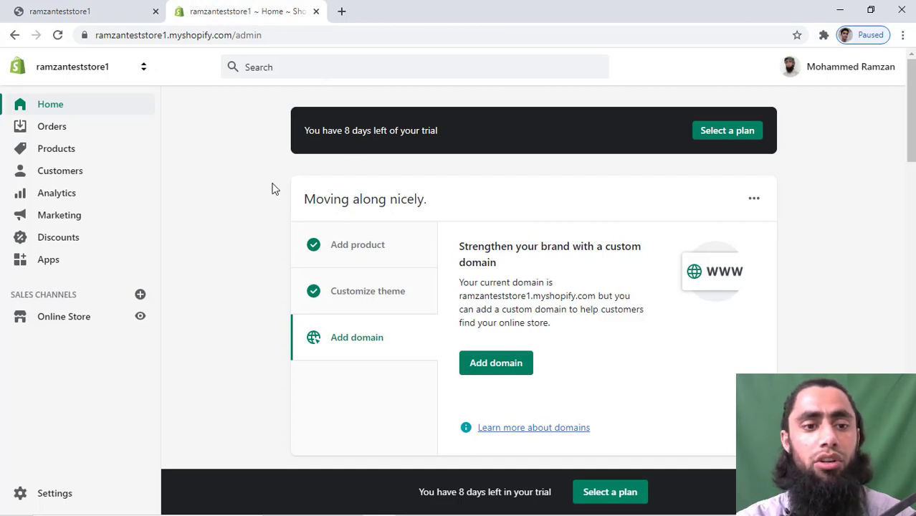
click(64, 321)
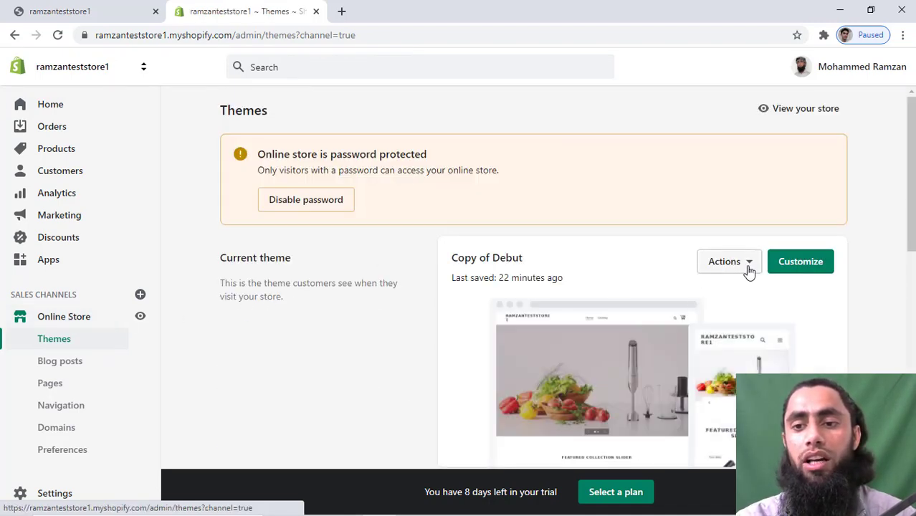
click(749, 269)
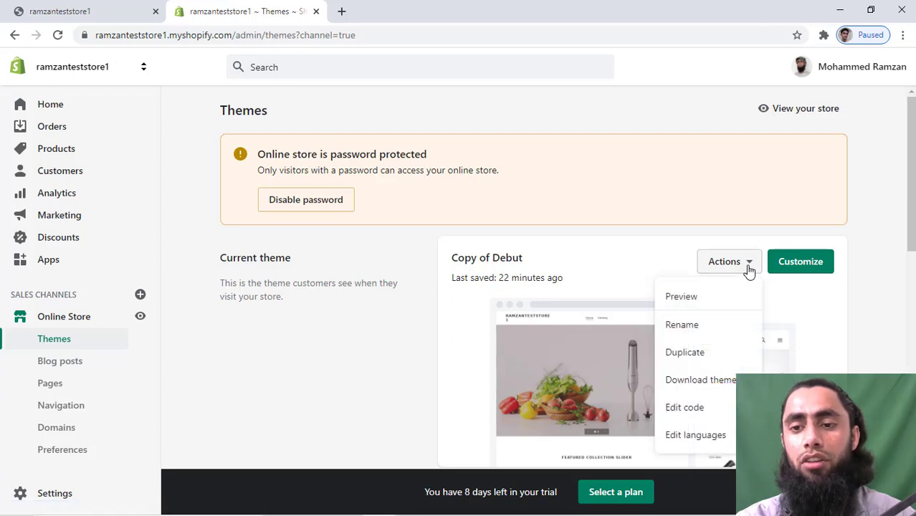
click(681, 410)
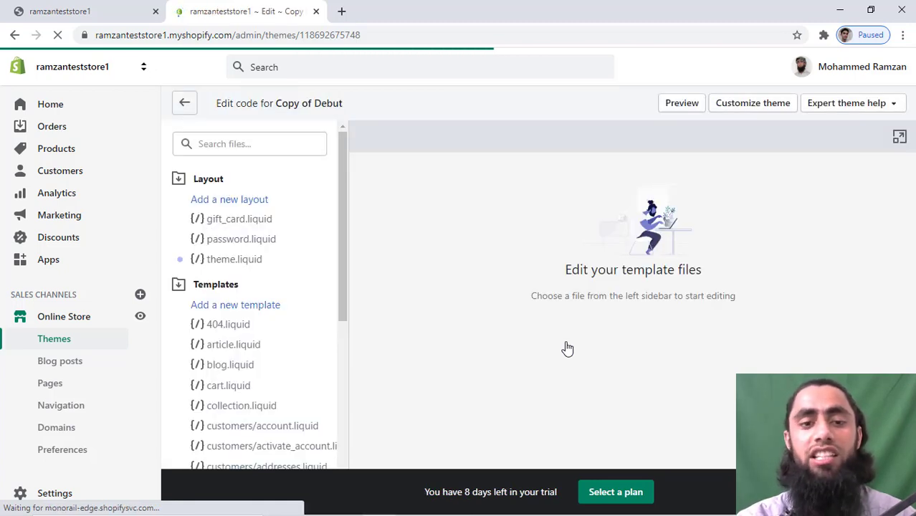
click(218, 184)
click(218, 202)
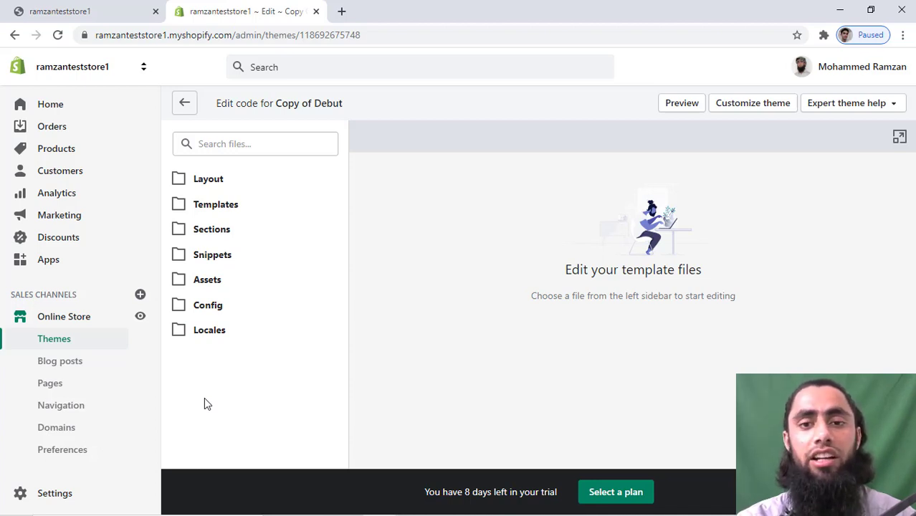
Step: Open ramzanmalik.in/blogs in a new browser tab
click(342, 10)
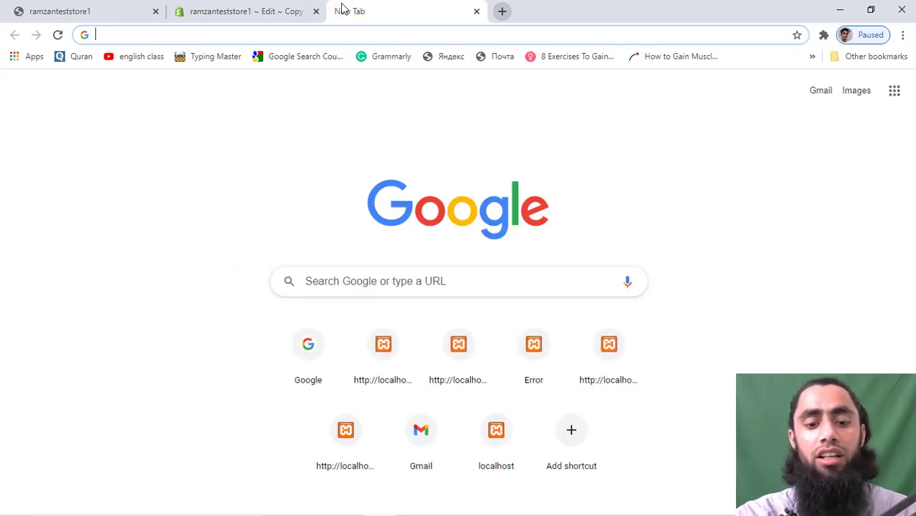
text(ram)
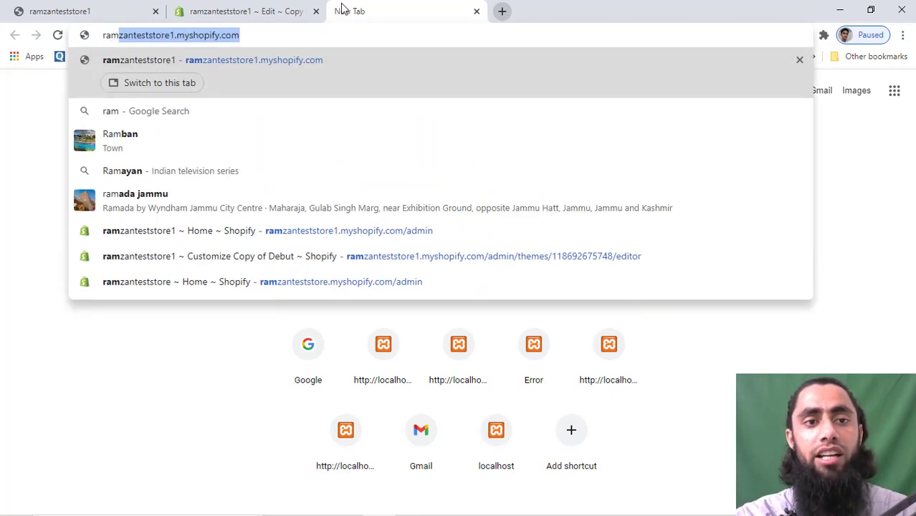
text(zanma)
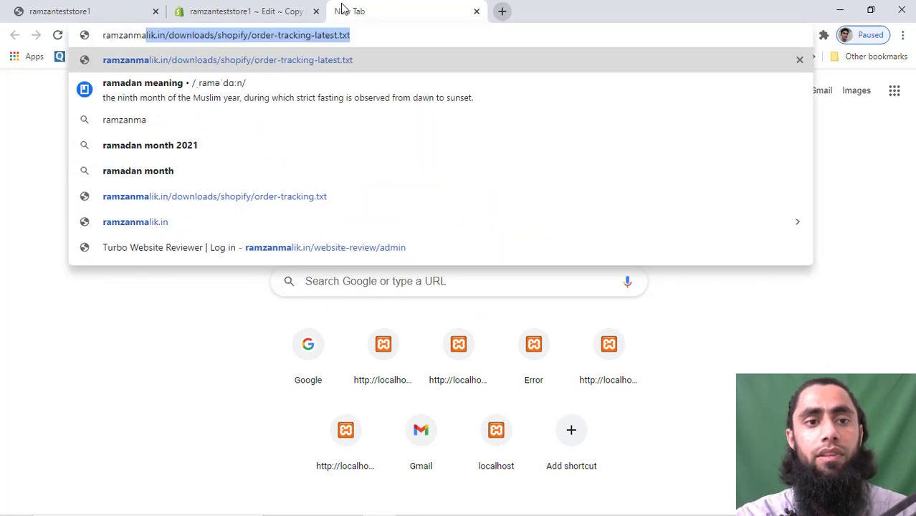
text(lik.in)
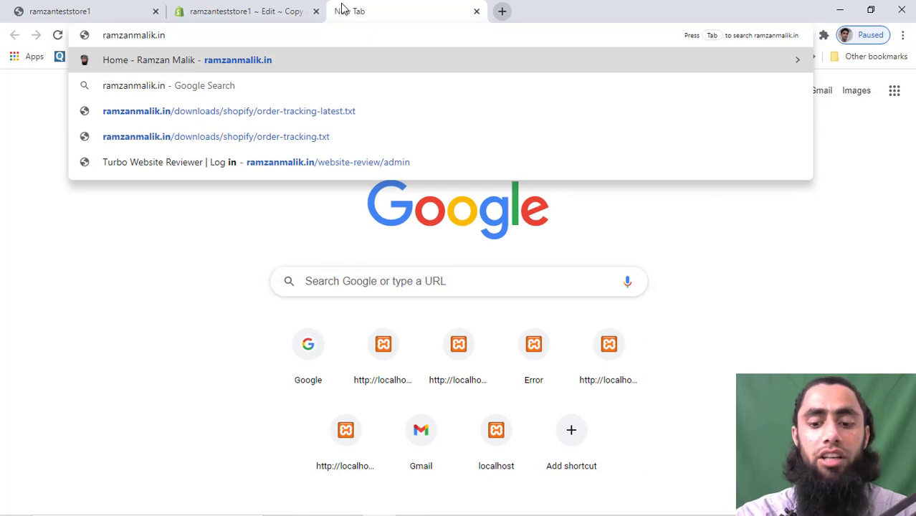
text(/blogs)
key(Return)
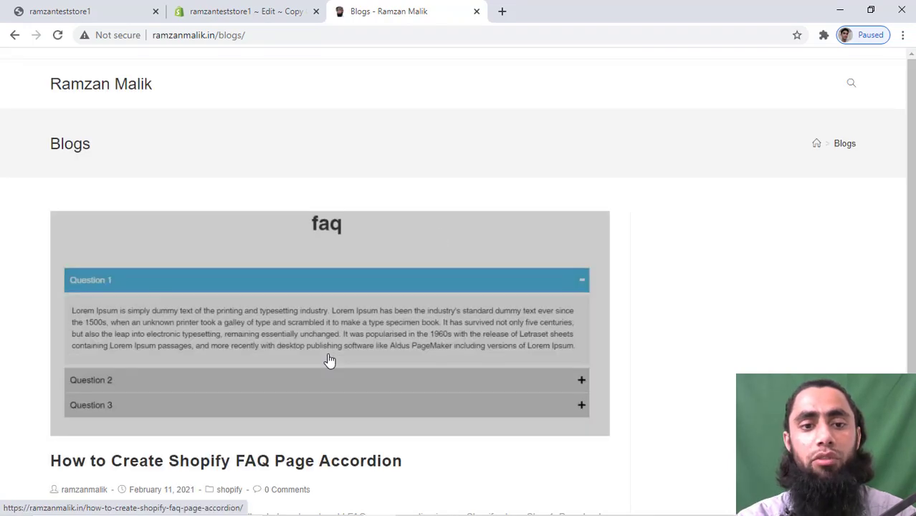
Step: Open the blog article "How to Create Shopify FAQ Page Accordion"
scroll(333, 357, down, 1)
scroll(334, 356, down, 2)
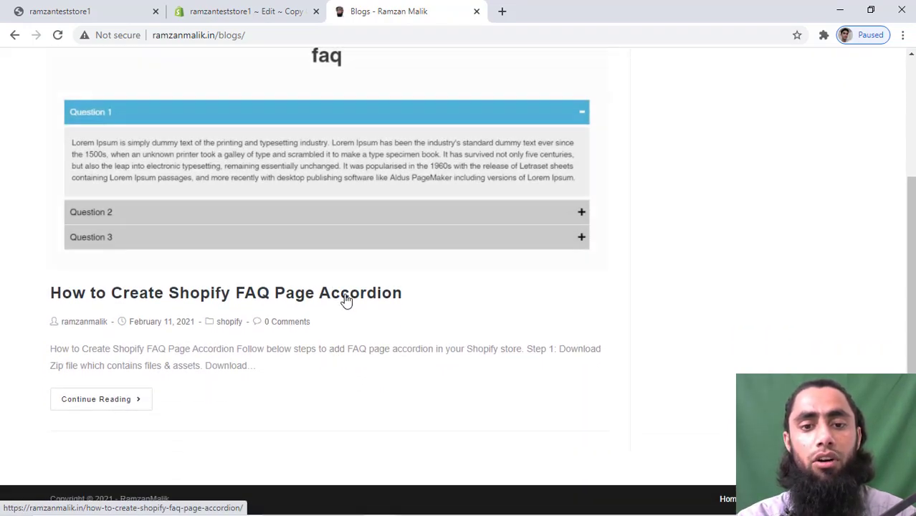
click(348, 296)
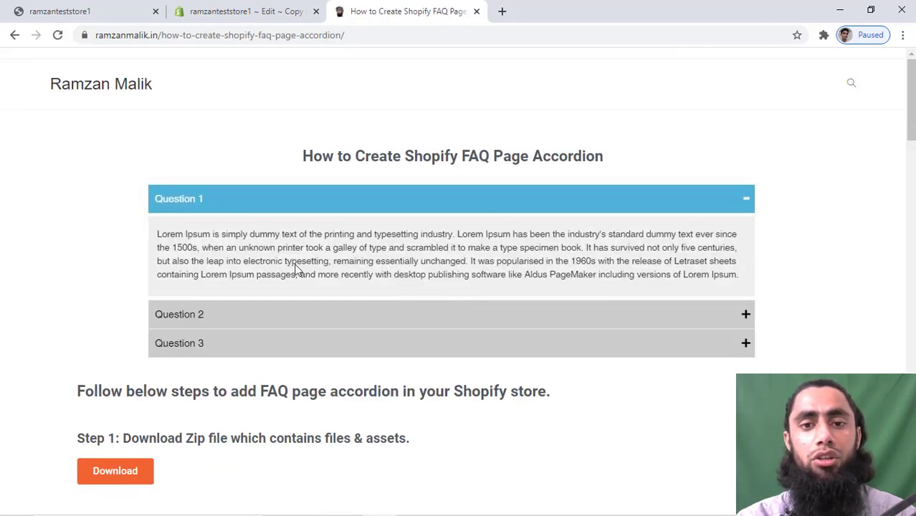
Step: Download the Zip file from Step 1 of the article and show files-assets.zip in its download folder
scroll(361, 302, down, 3)
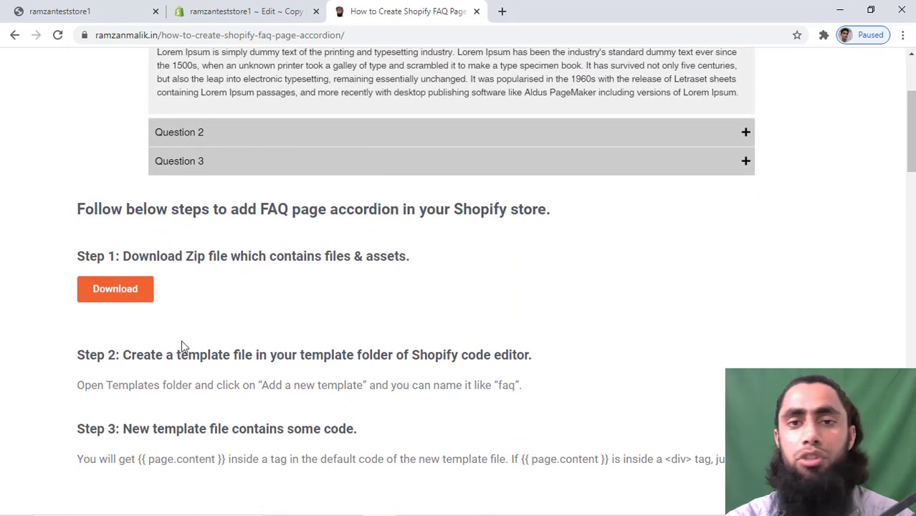
scroll(183, 347, down, 1)
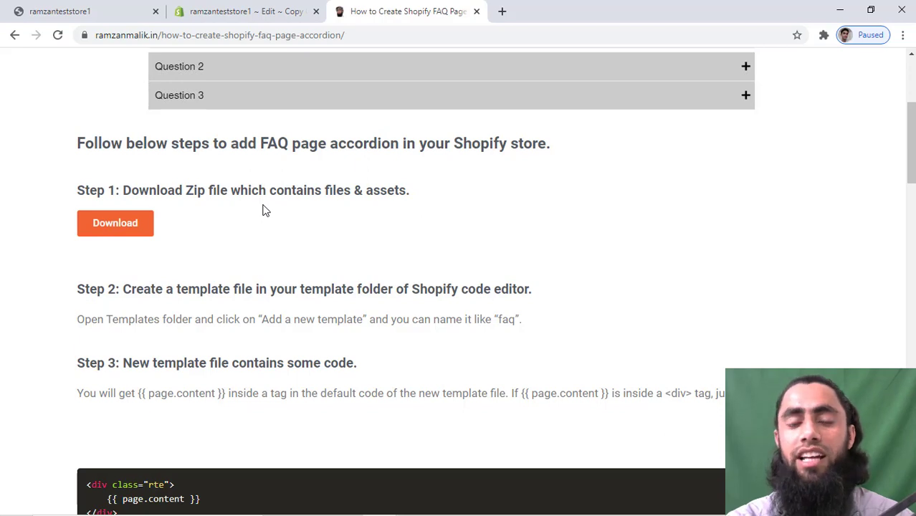
click(118, 225)
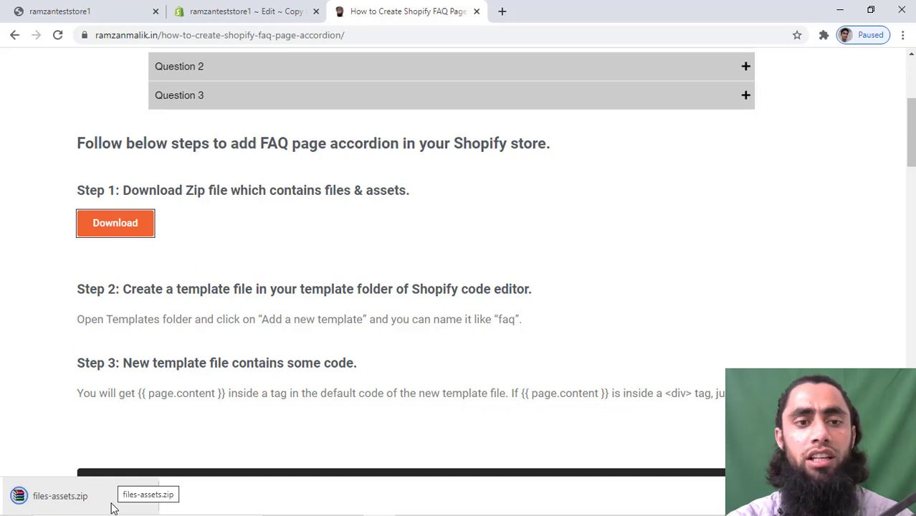
click(144, 497)
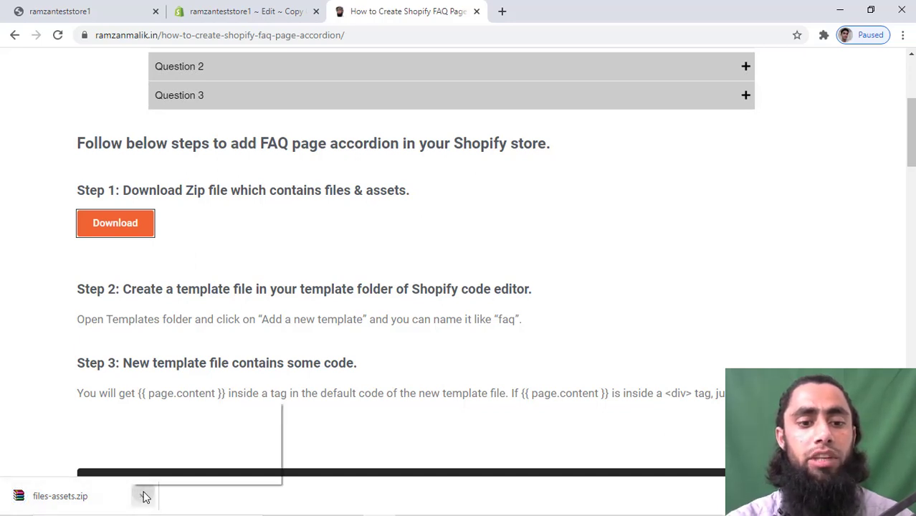
click(165, 449)
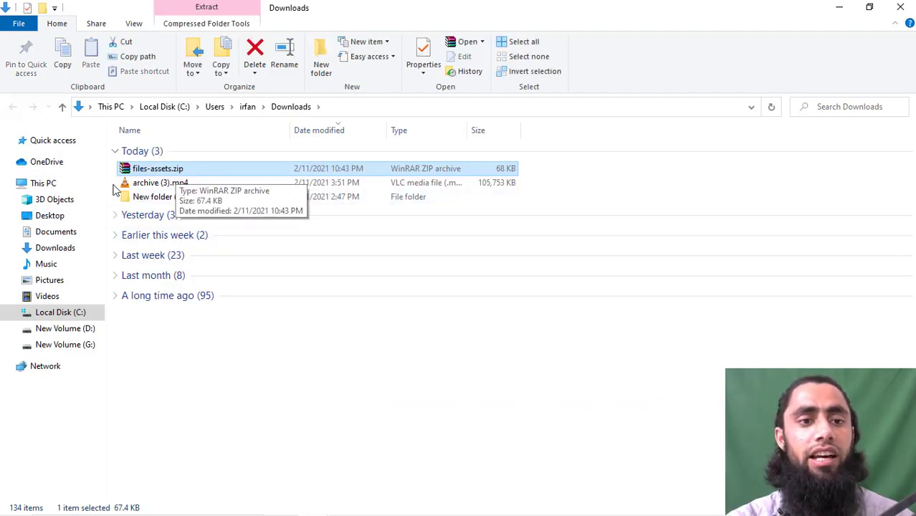
Step: Create a folder named files in Downloads and move files-assets.zip into it
click(43, 8)
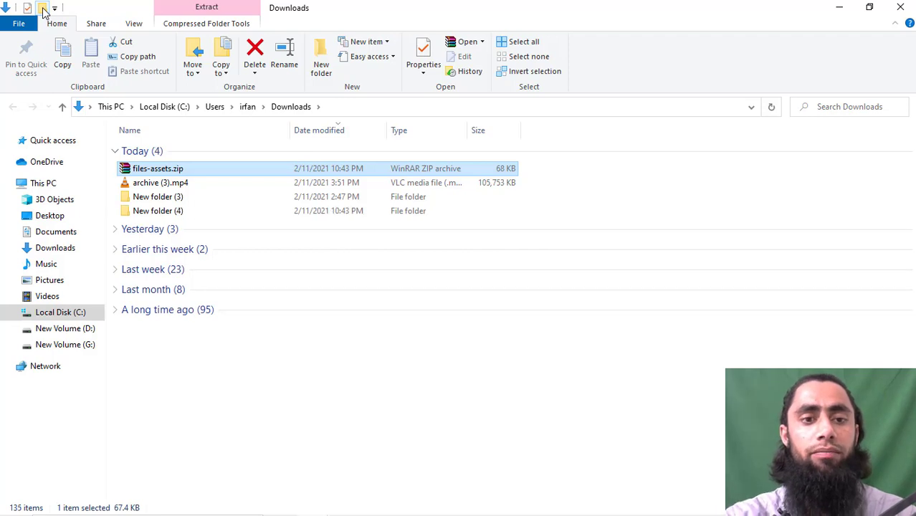
key(BackSpace)
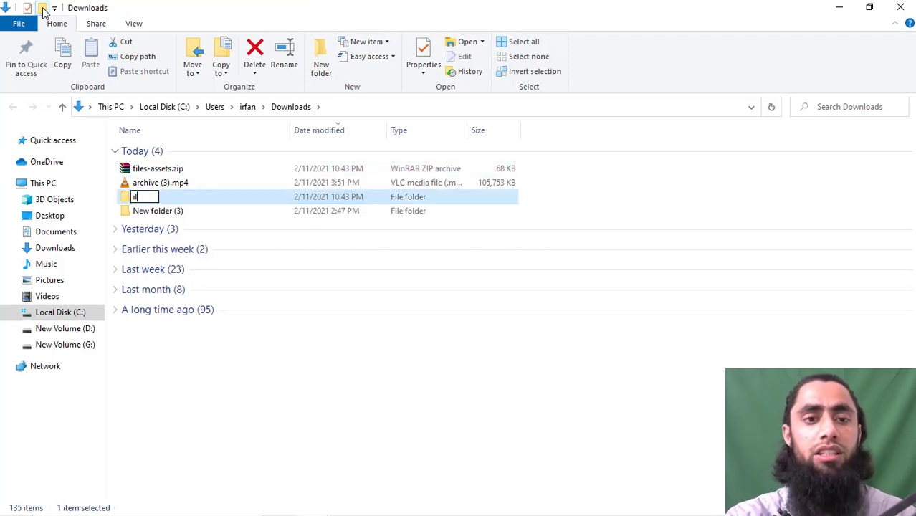
text(files)
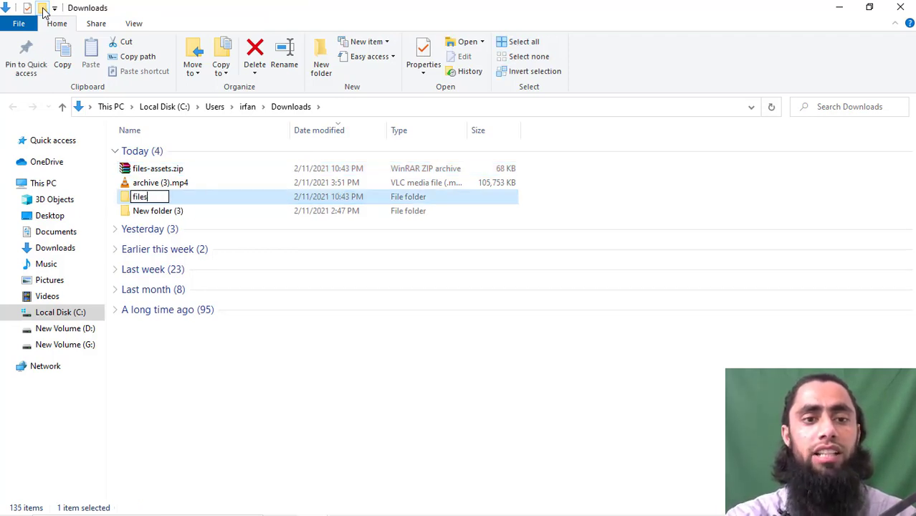
key(Return)
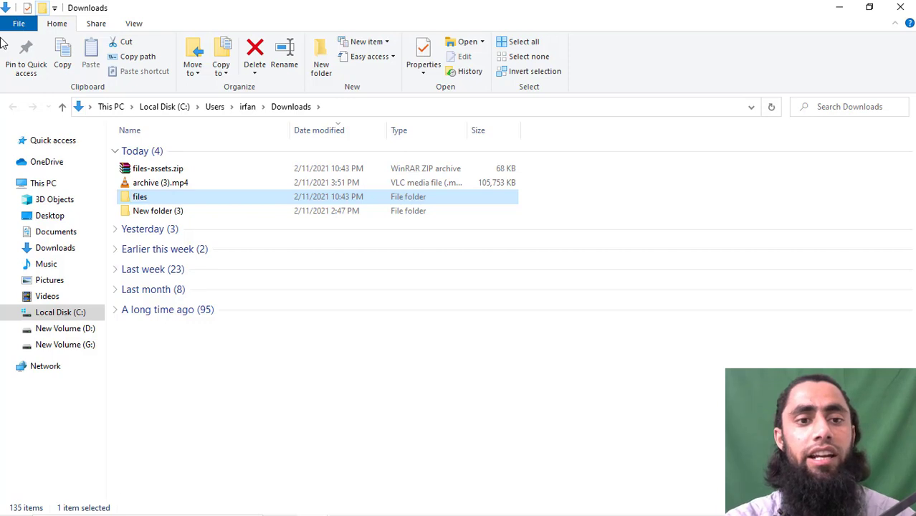
click(157, 172)
drag(157, 172, 157, 198)
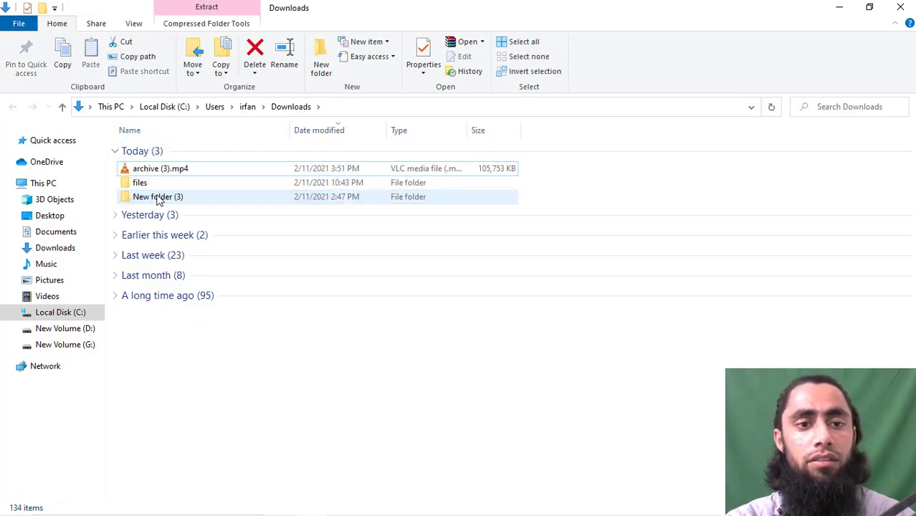
Step: Open the files folder and extract files-assets.zip directly inside it
click(157, 188)
double_click(157, 187)
click(158, 151)
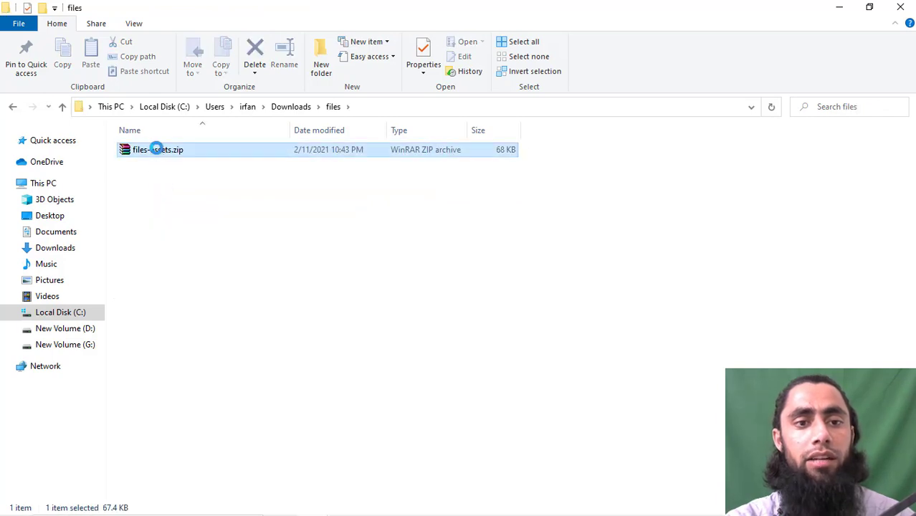
right_click(159, 153)
click(209, 204)
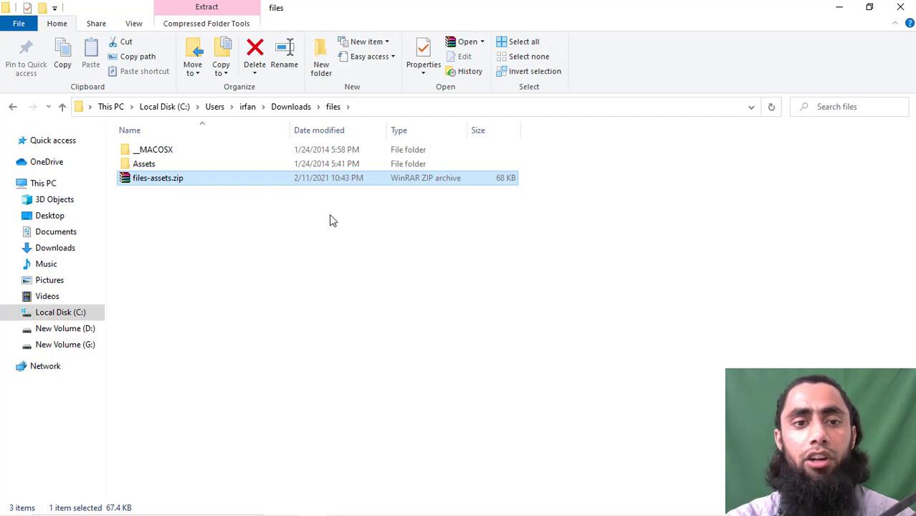
Step: Open the extracted Assets folder and look over jquery_accordion.js, minus.png and plus.png
double_click(164, 164)
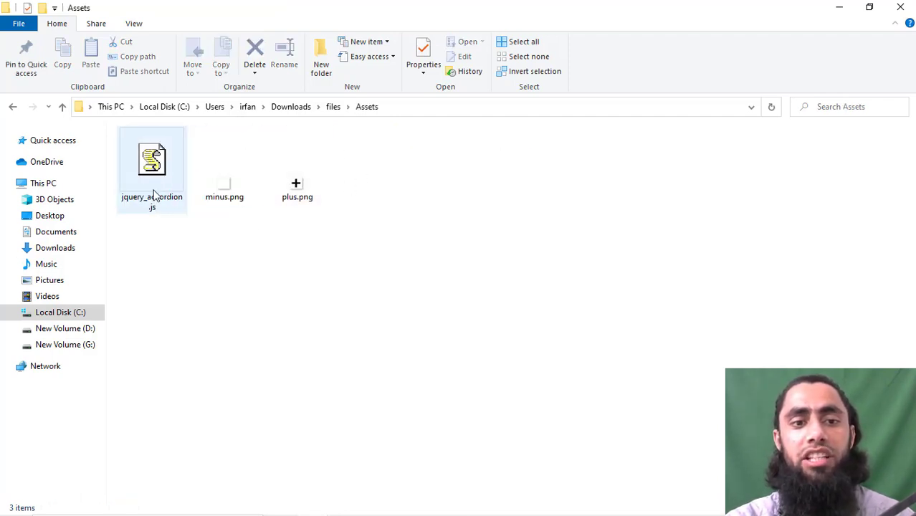
click(142, 176)
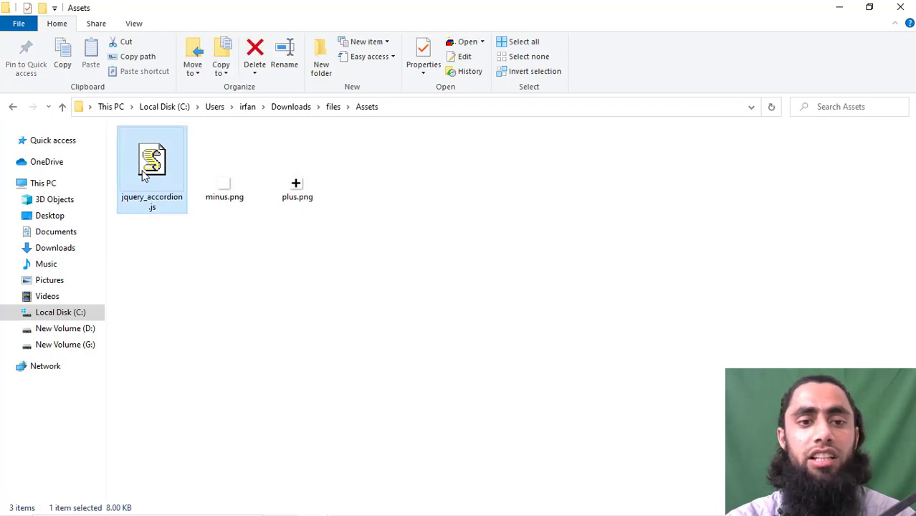
click(227, 186)
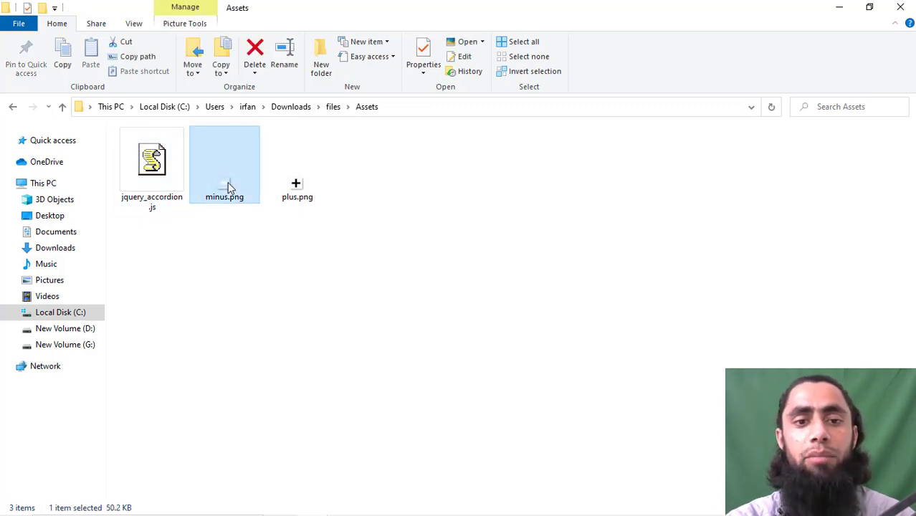
click(309, 206)
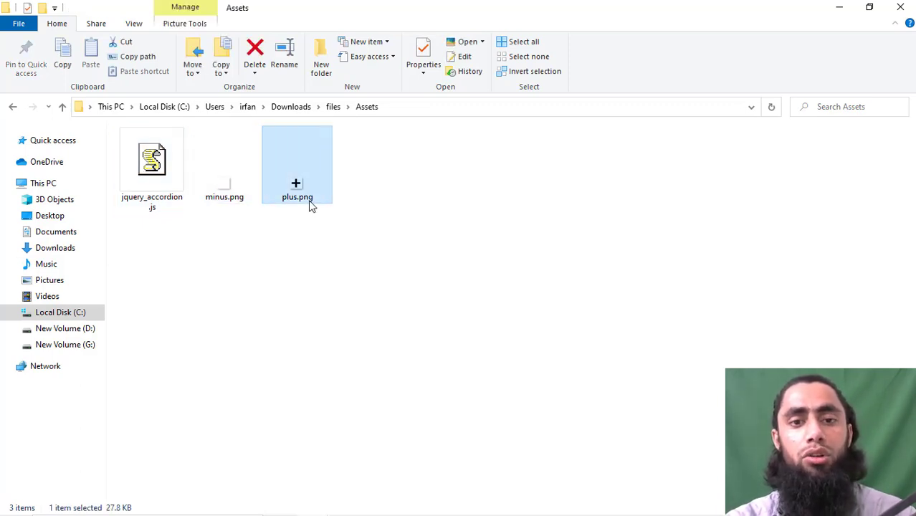
Step: Switch back to Chrome and return to the Copy of Debut theme's code editor
key(alt+Tab)
scroll(308, 206, up, 3)
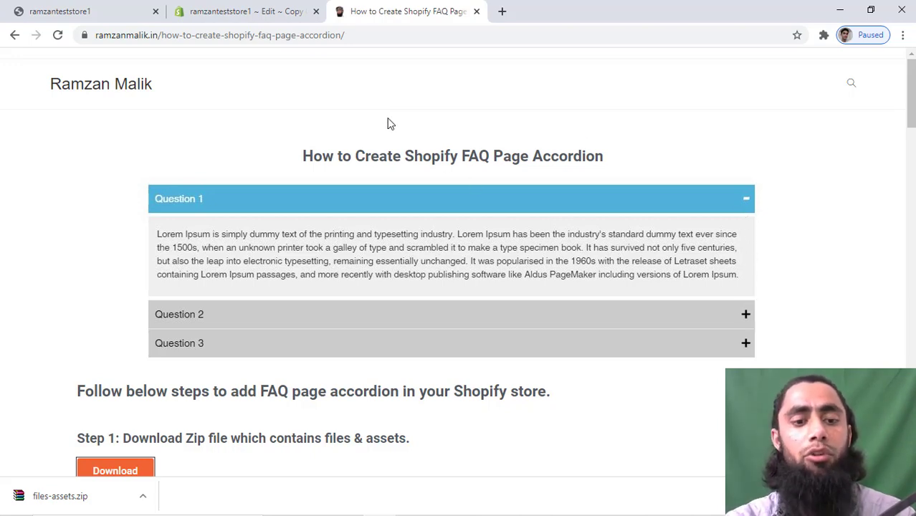
key(alt+Tab)
key(alt+Tab)
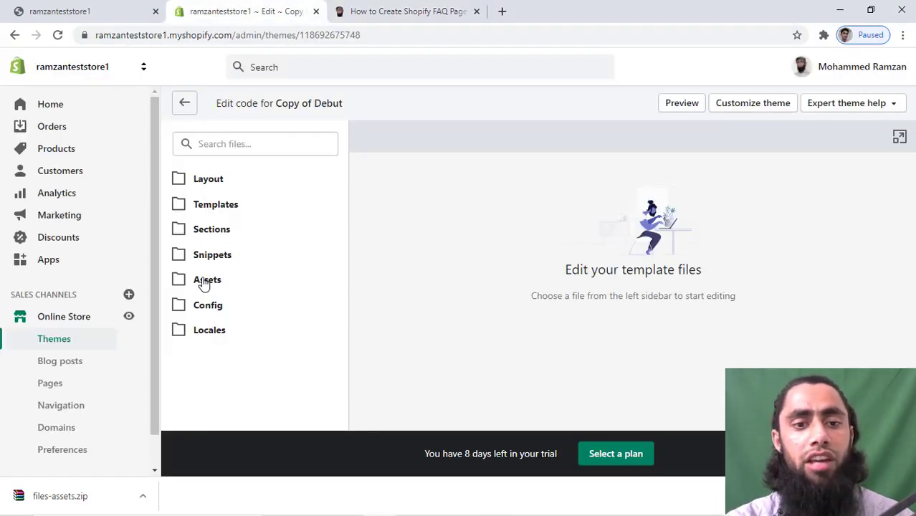
Step: Upload jquery_accordion.js from the extracted Assets folder as a new asset of the Copy of Debut theme
click(207, 281)
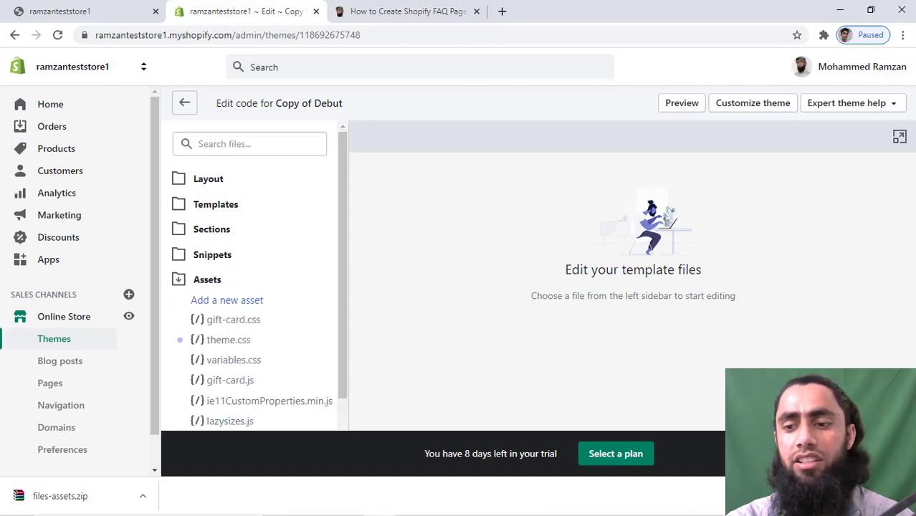
click(901, 496)
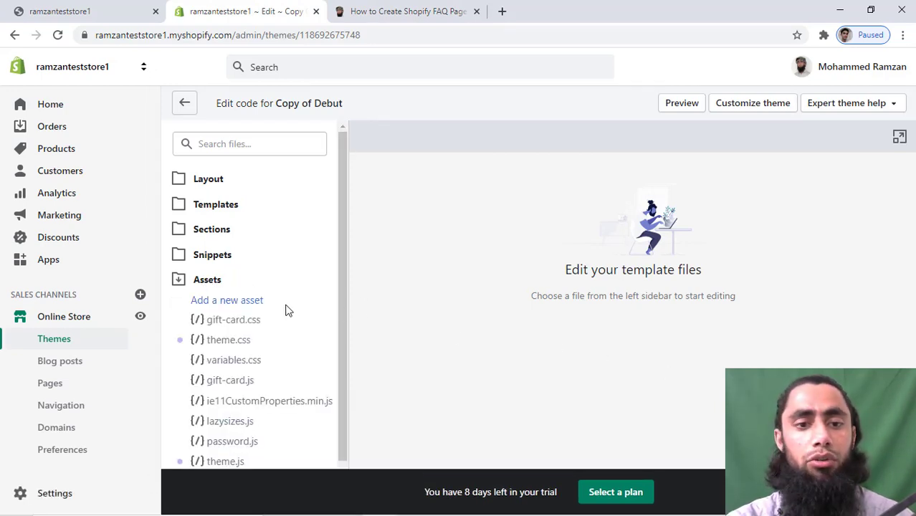
click(227, 300)
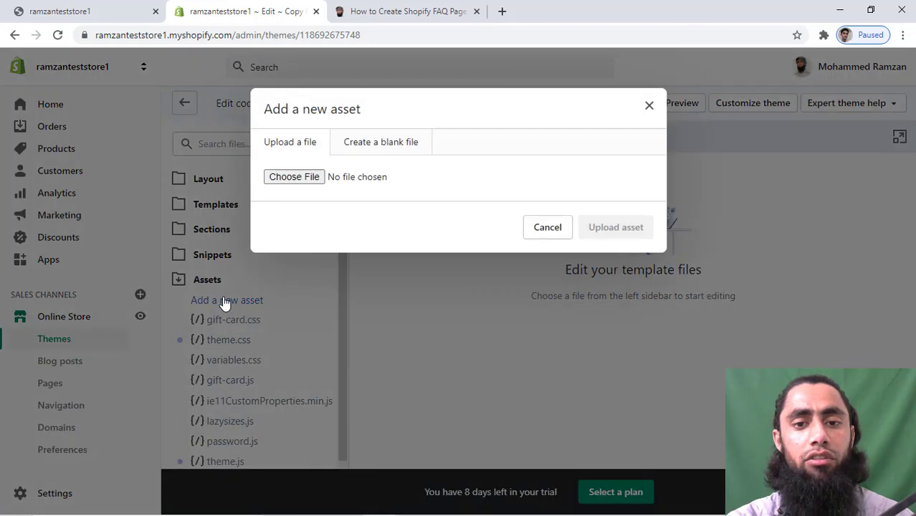
click(296, 177)
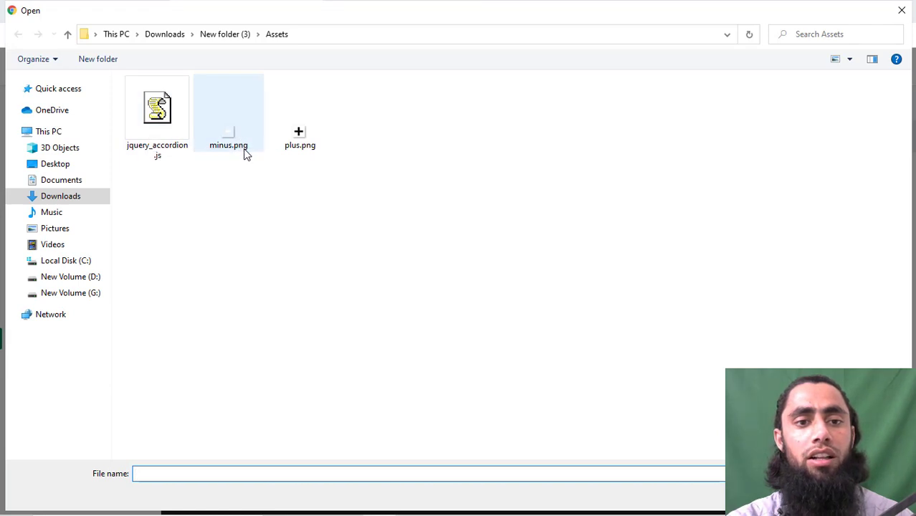
double_click(165, 122)
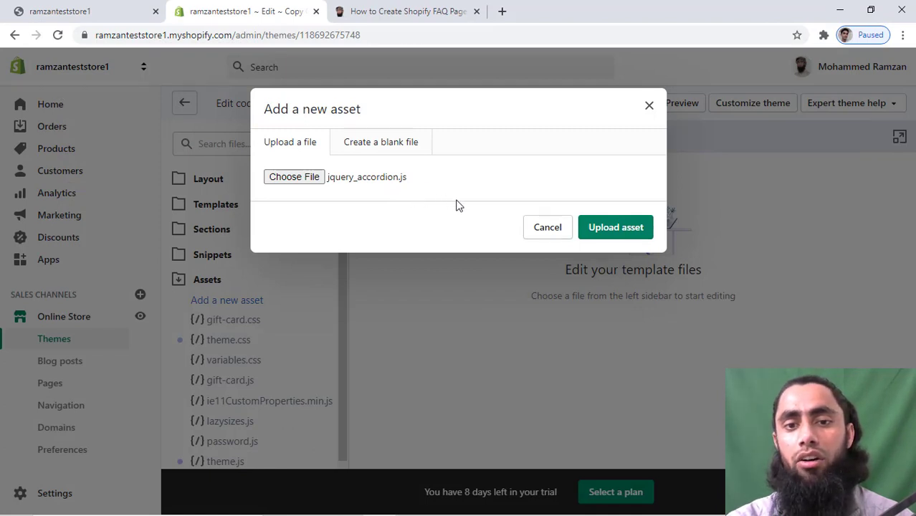
click(616, 230)
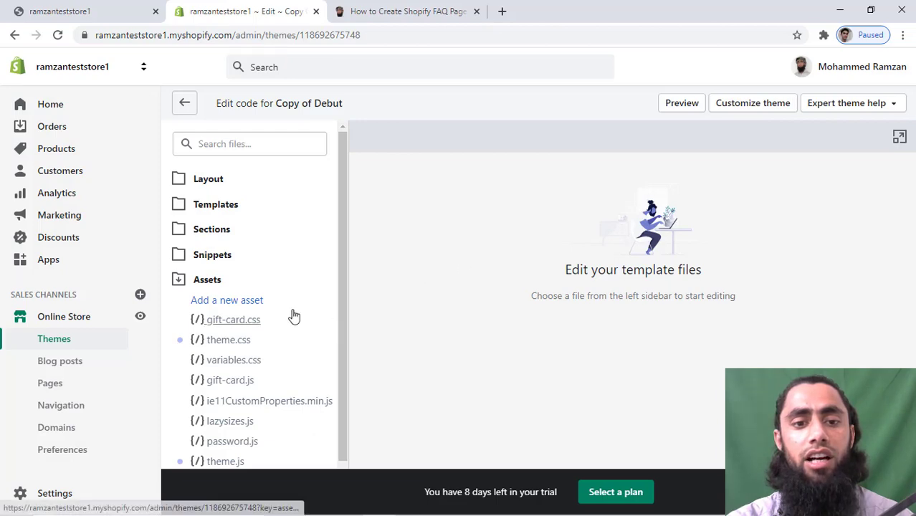
Step: Upload minus.png from the extracted folder to the theme's assets
click(235, 302)
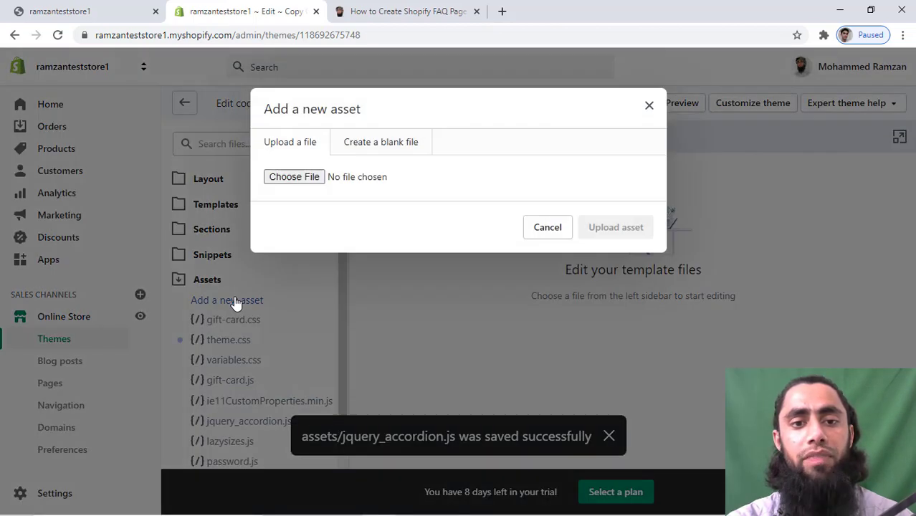
click(299, 184)
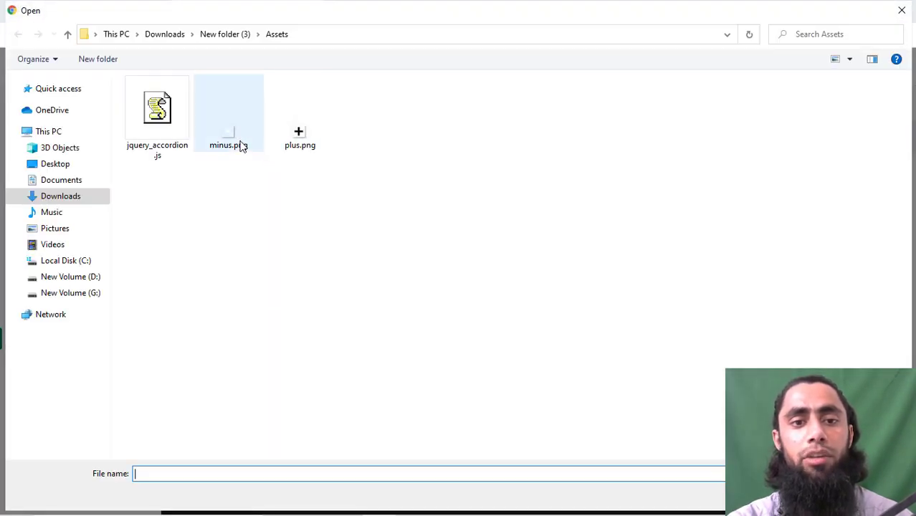
double_click(238, 140)
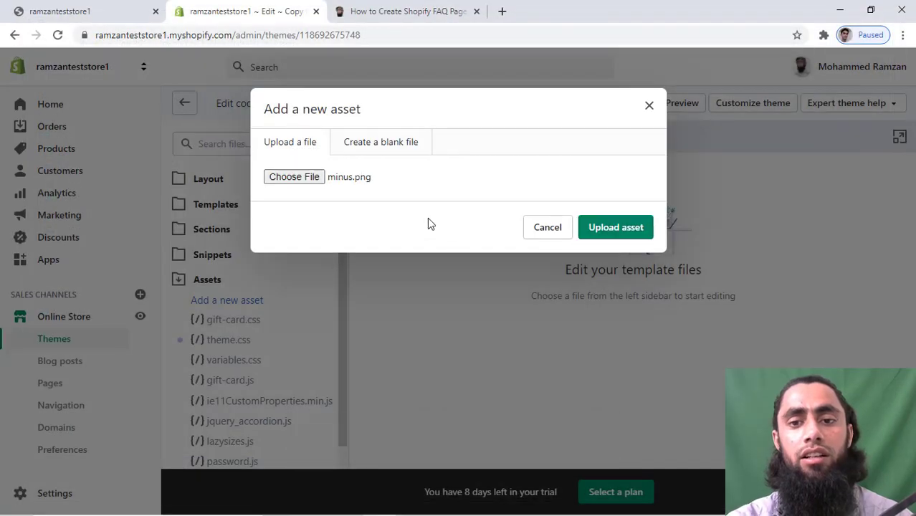
click(596, 227)
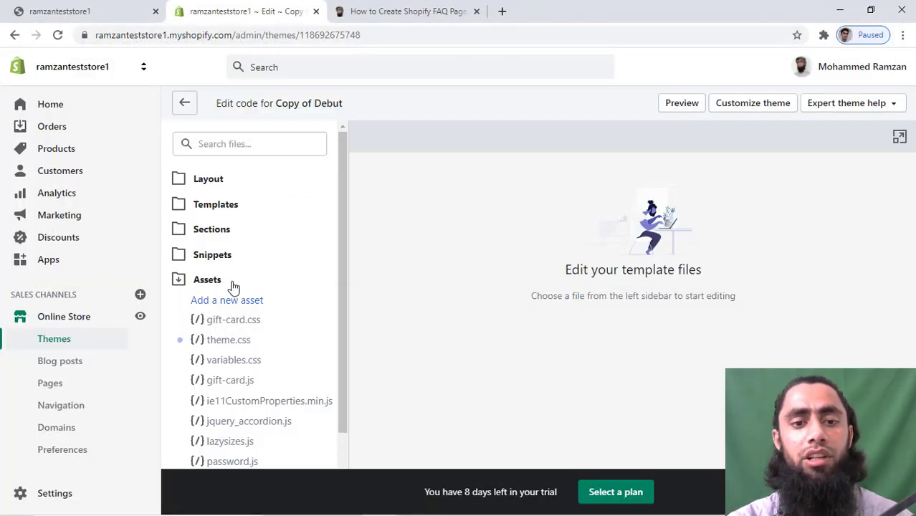
Step: Upload plus.png to the theme's assets and collapse the Assets folder
click(227, 297)
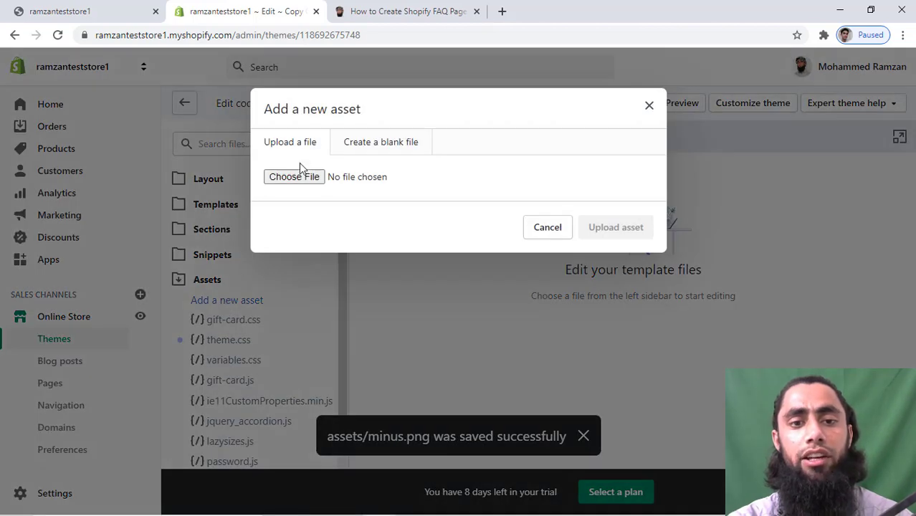
click(300, 177)
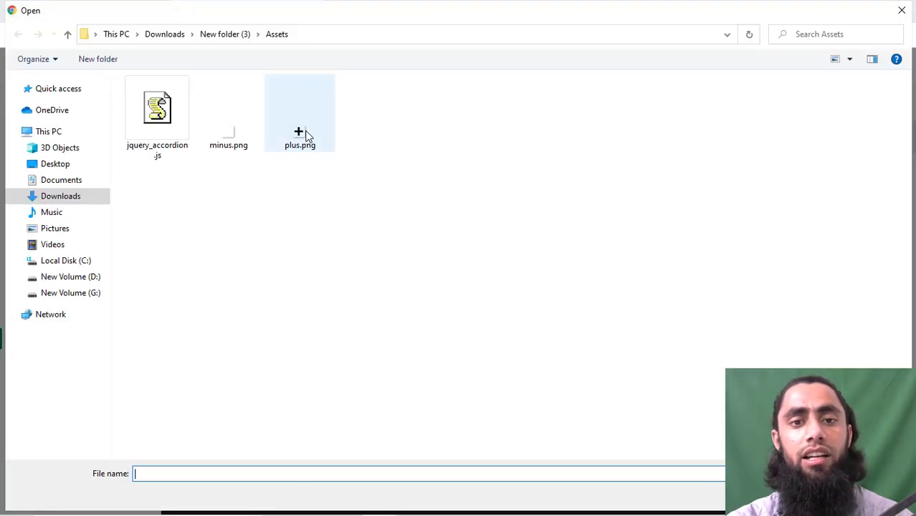
double_click(301, 134)
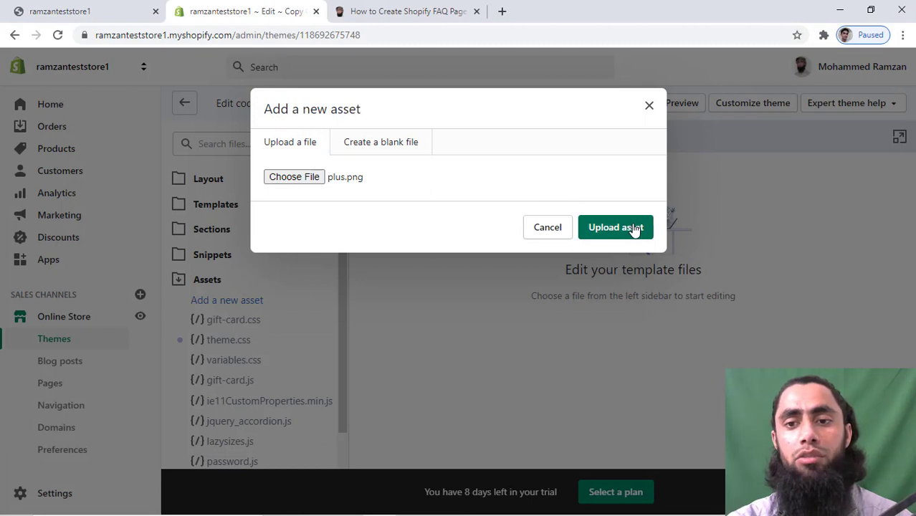
click(634, 228)
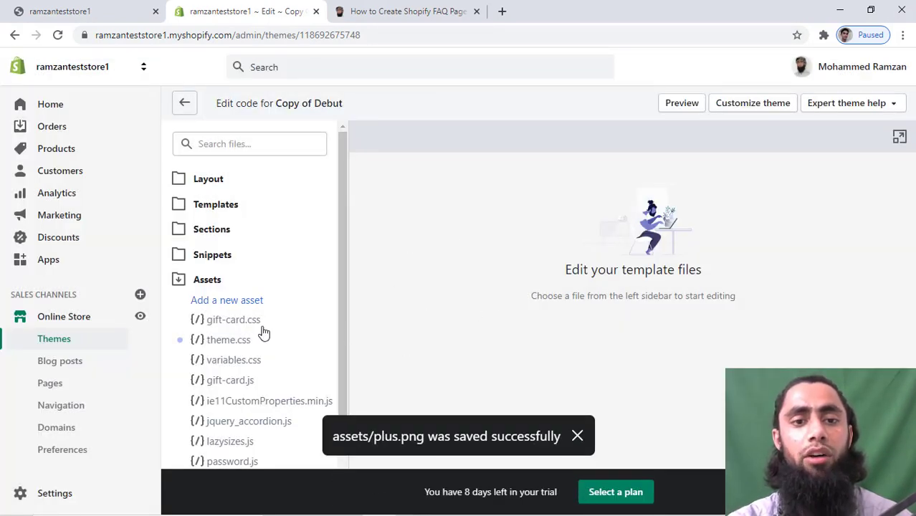
click(202, 284)
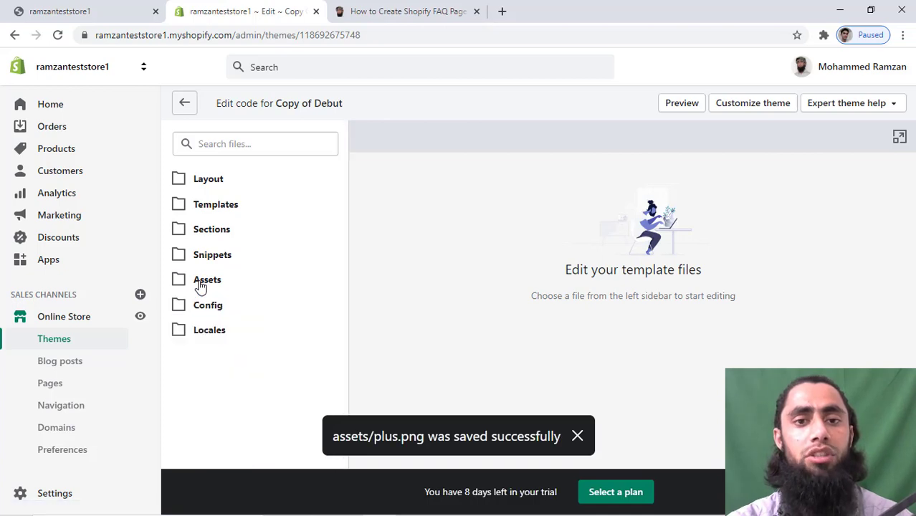
Step: Check Step 2 of the blog article and create a new template for page called faq in the theme's code
click(434, 13)
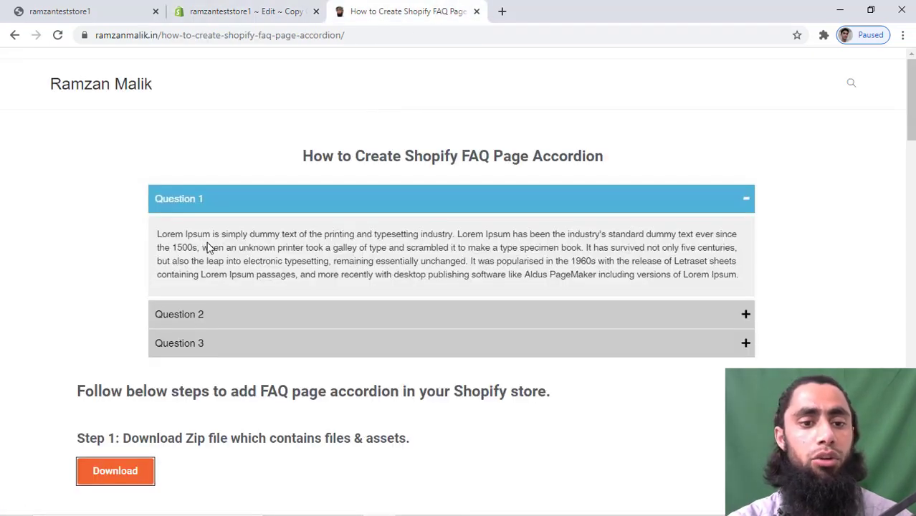
scroll(208, 248, down, 4)
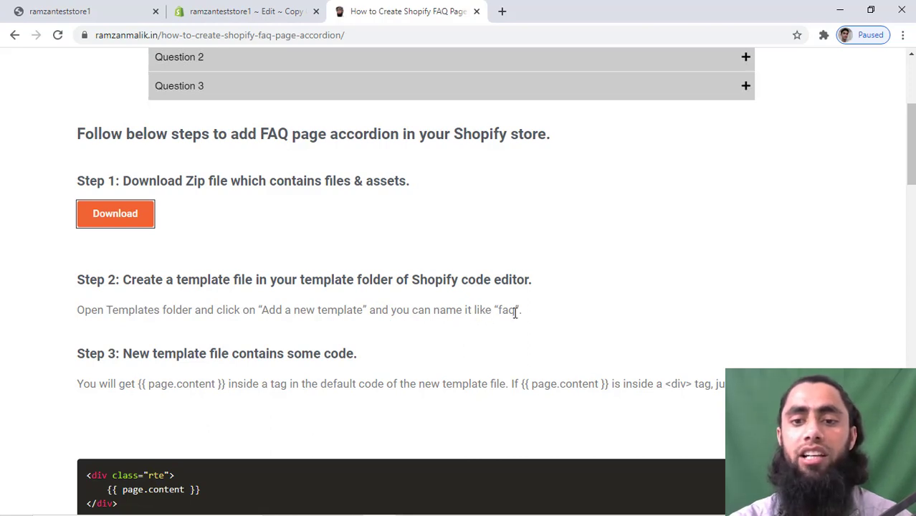
click(246, 9)
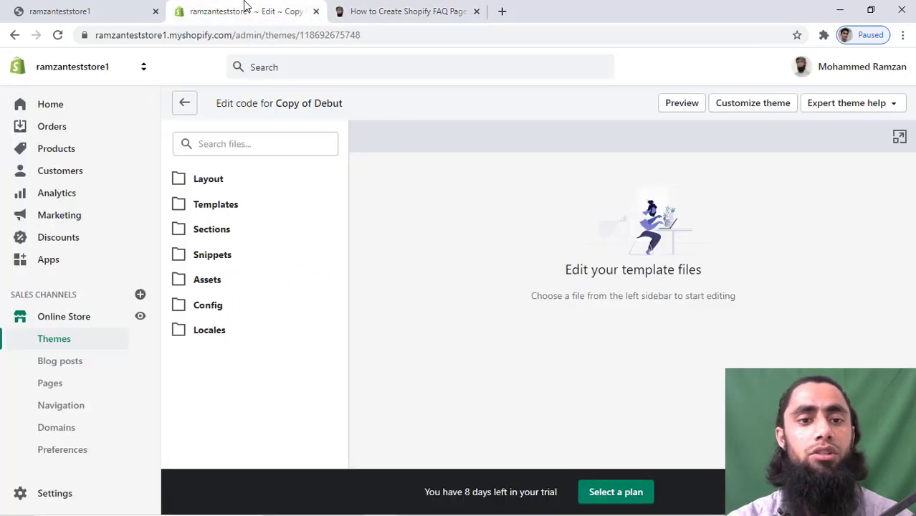
click(208, 206)
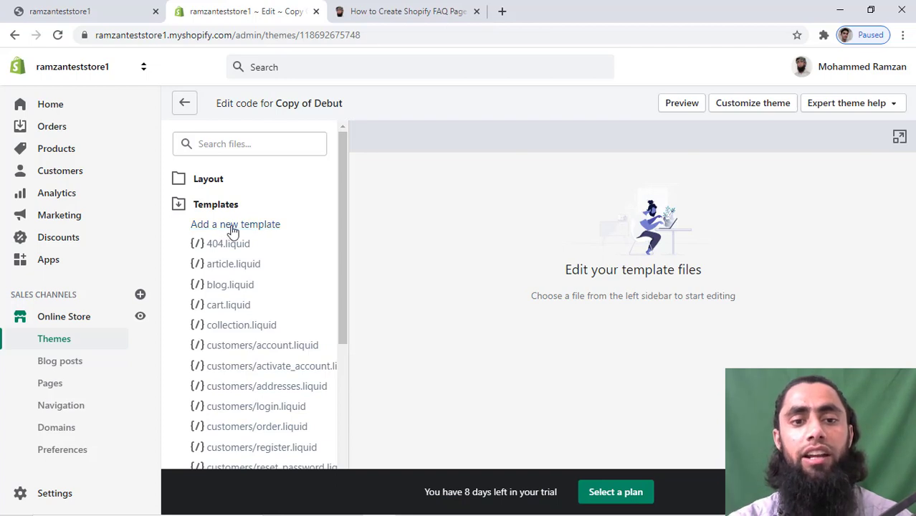
click(231, 227)
drag(601, 161, 528, 156)
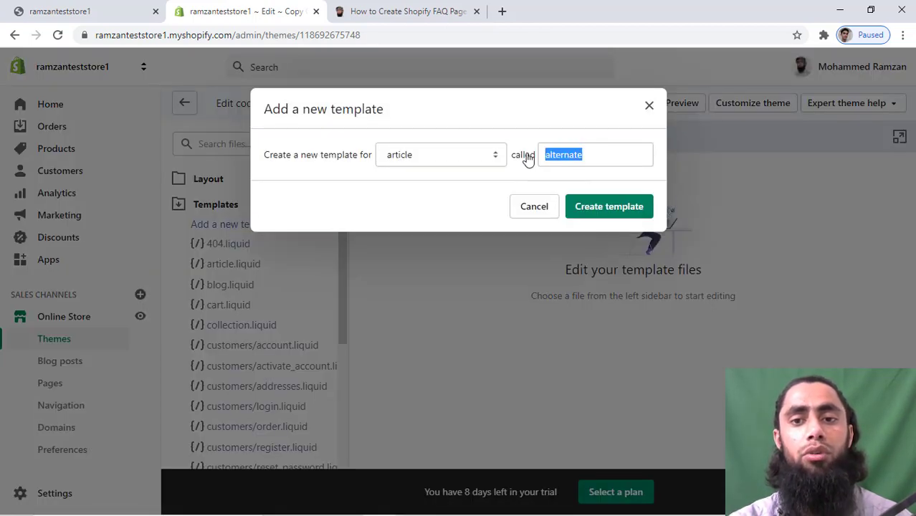
click(467, 156)
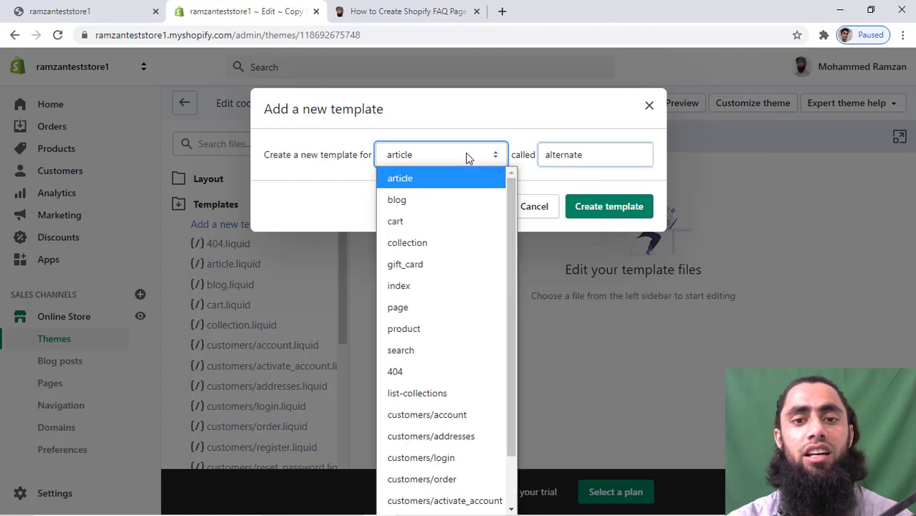
click(399, 310)
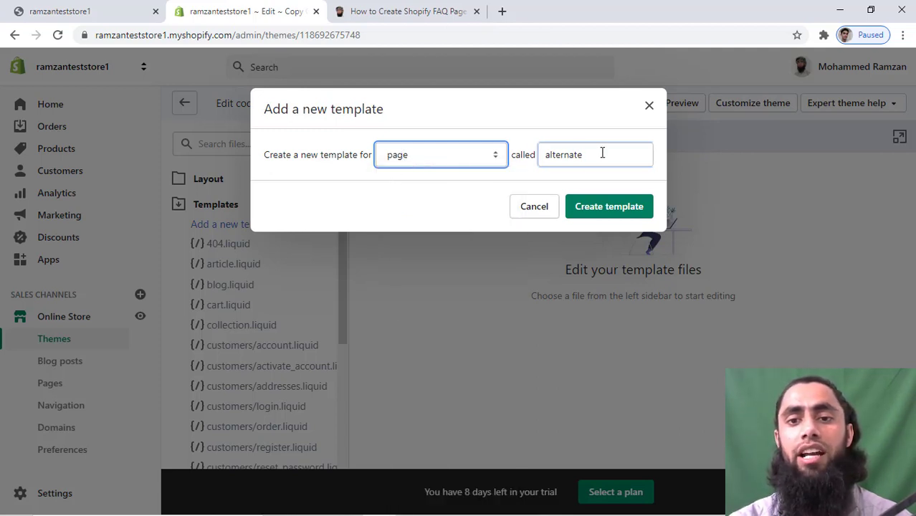
drag(604, 153, 518, 150)
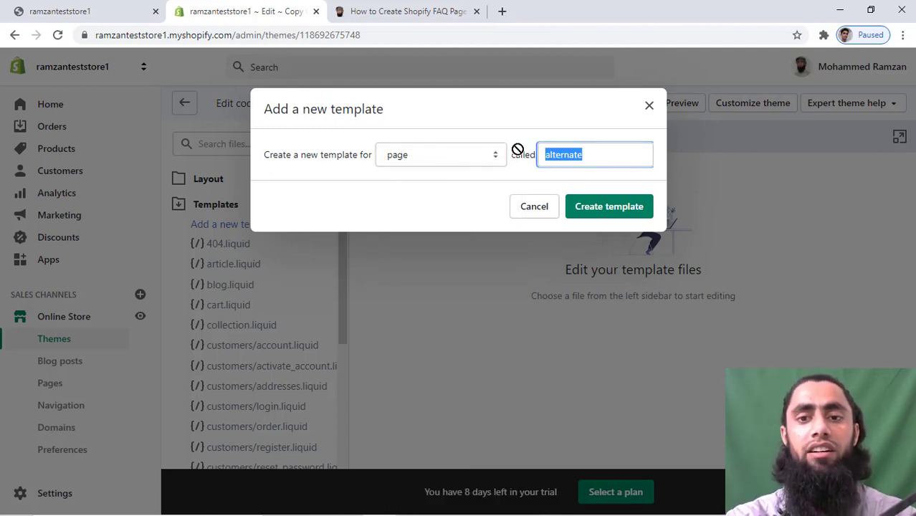
text(faq)
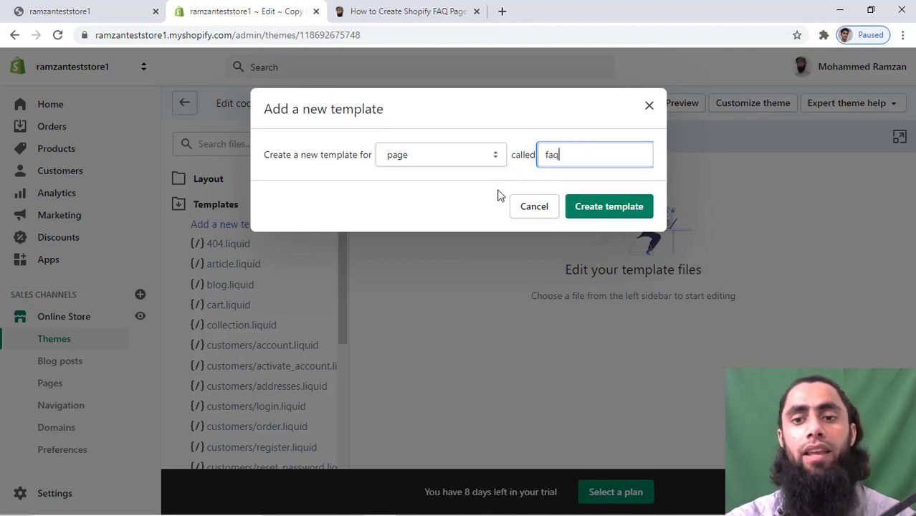
click(602, 208)
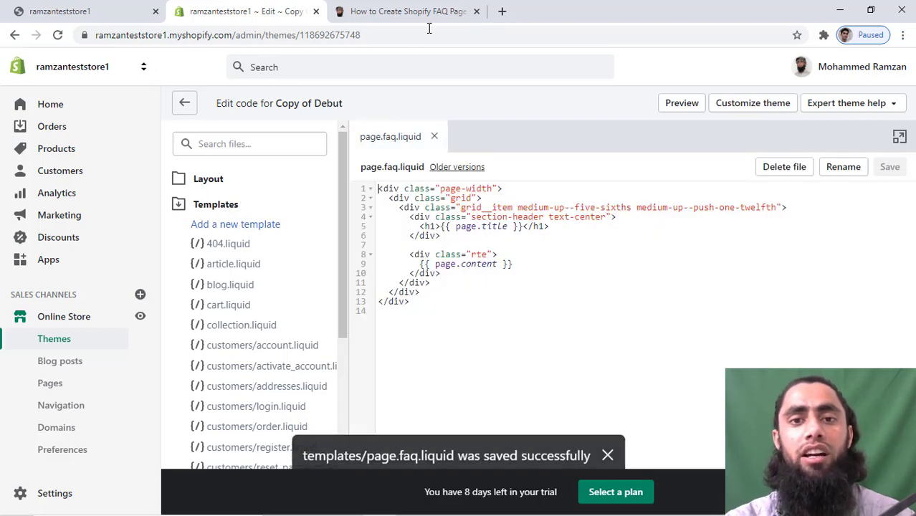
Step: Read the article's Step 3 and compare its rte div around page.content with the code in page.faq.liquid
click(387, 11)
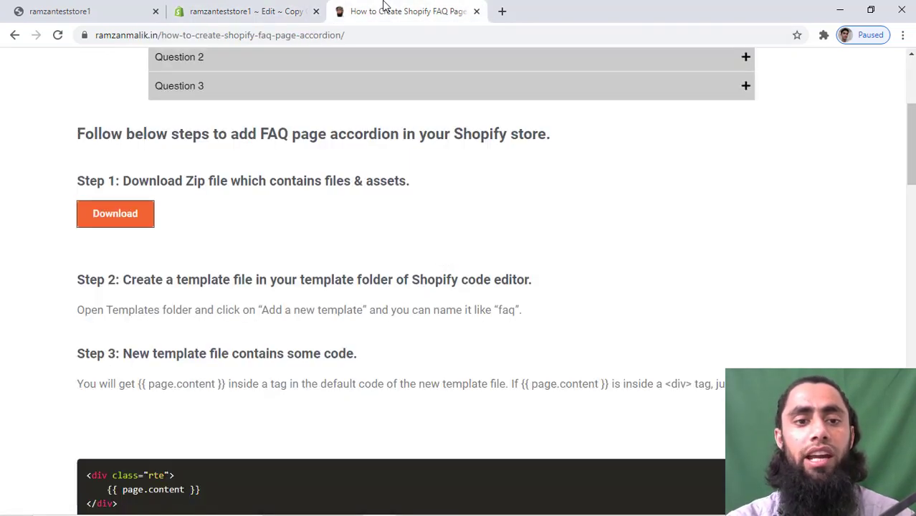
scroll(137, 301, down, 2)
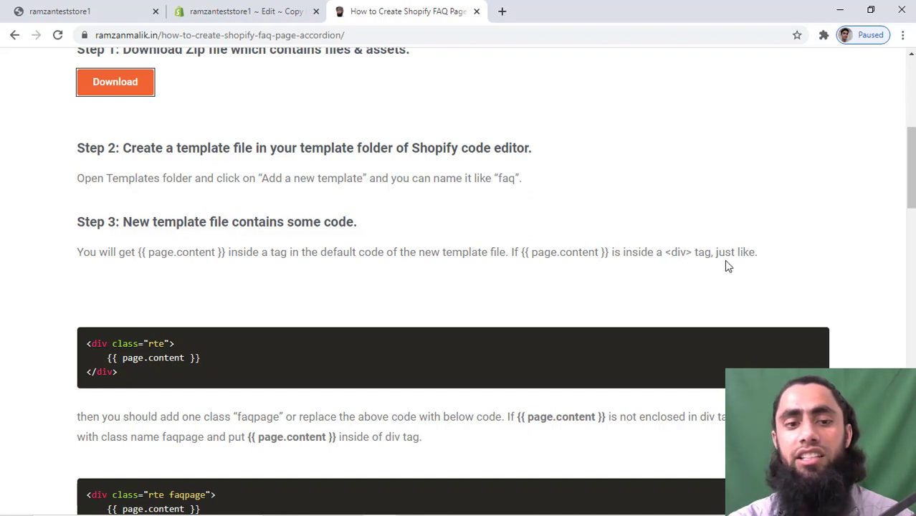
scroll(229, 344, down, 2)
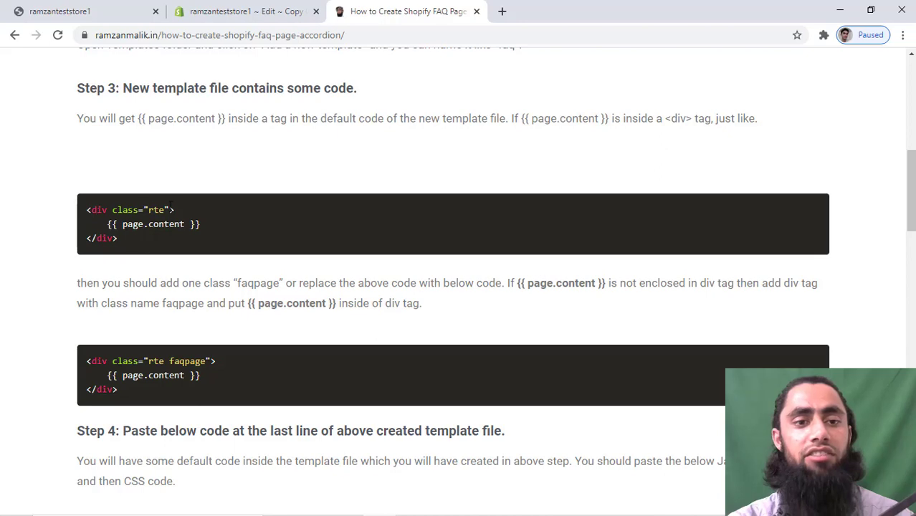
click(254, 9)
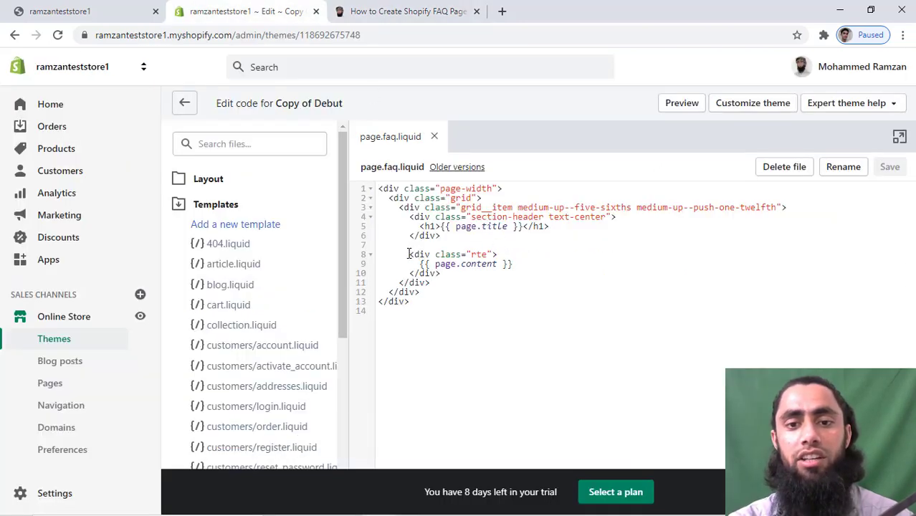
drag(409, 254, 444, 273)
click(444, 273)
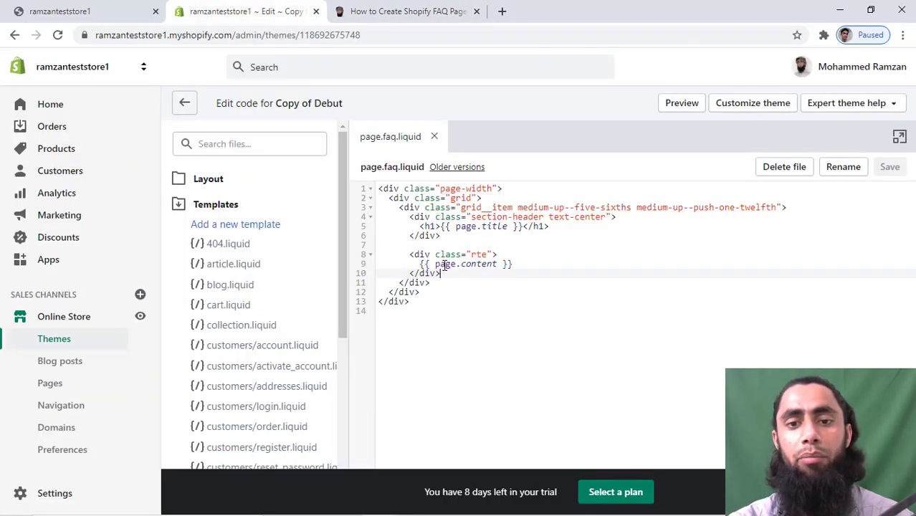
click(440, 263)
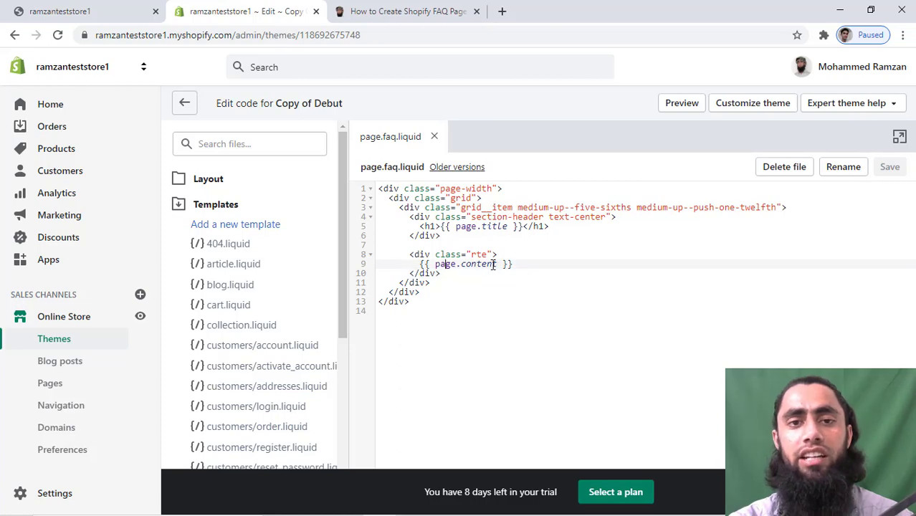
Step: Check the replacement code in the blog article's Step 3 and copy its class name faqpage
click(389, 10)
scroll(231, 373, down, 2)
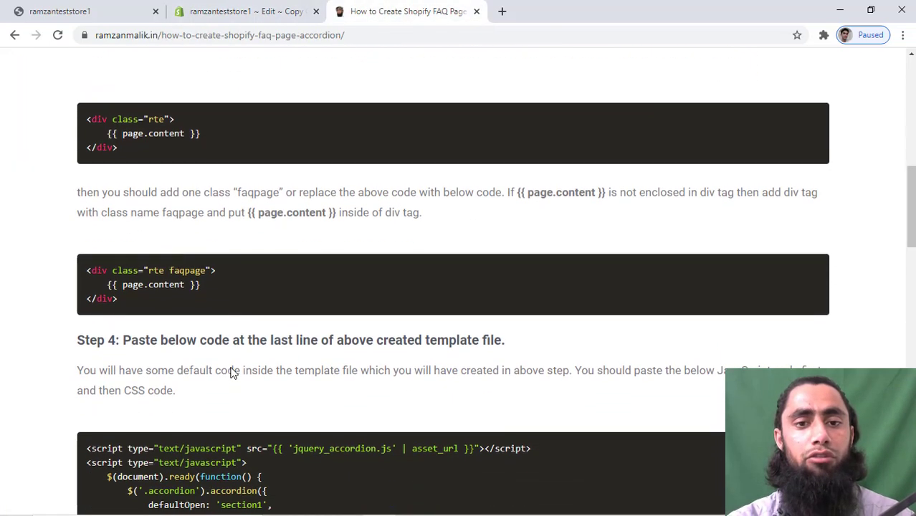
drag(123, 298, 84, 260)
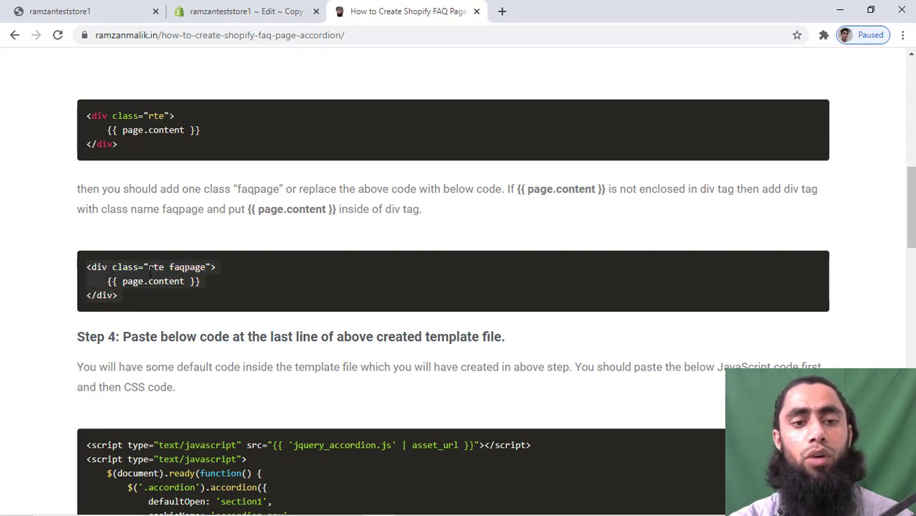
double_click(187, 267)
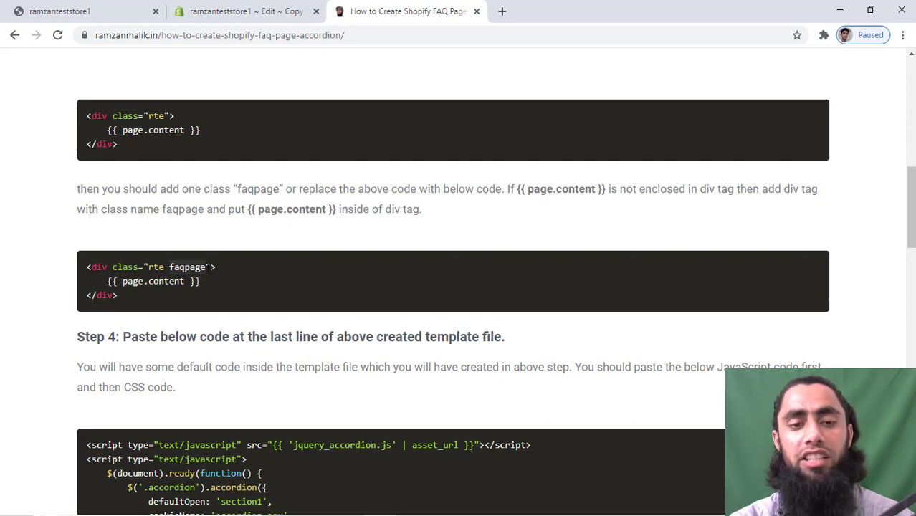
click(93, 271)
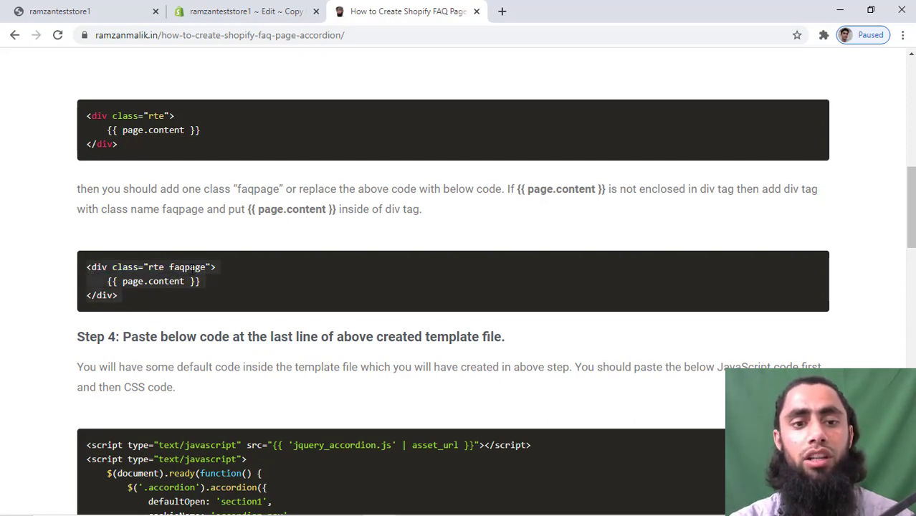
double_click(191, 268)
key(ctrl+c)
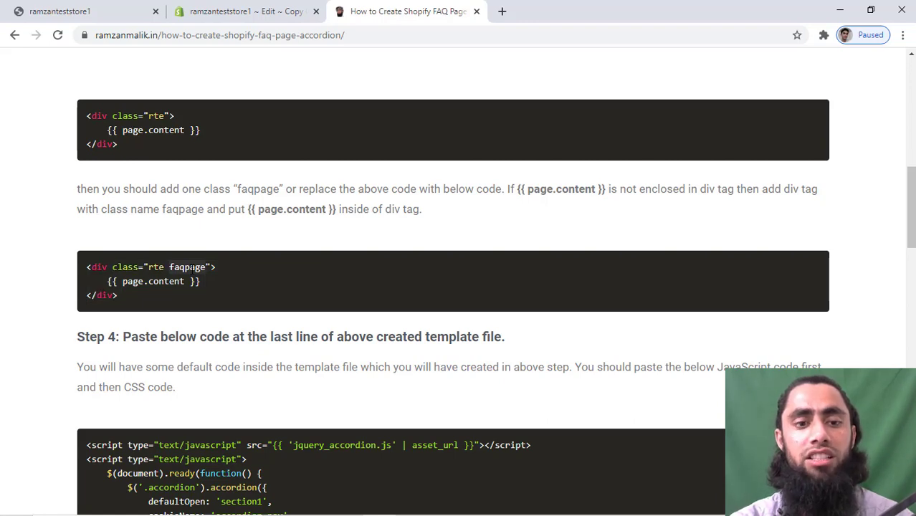
Step: Add the class faqpage after rte in the div around page.content in page.faq.liquid and review the edited block
click(244, 11)
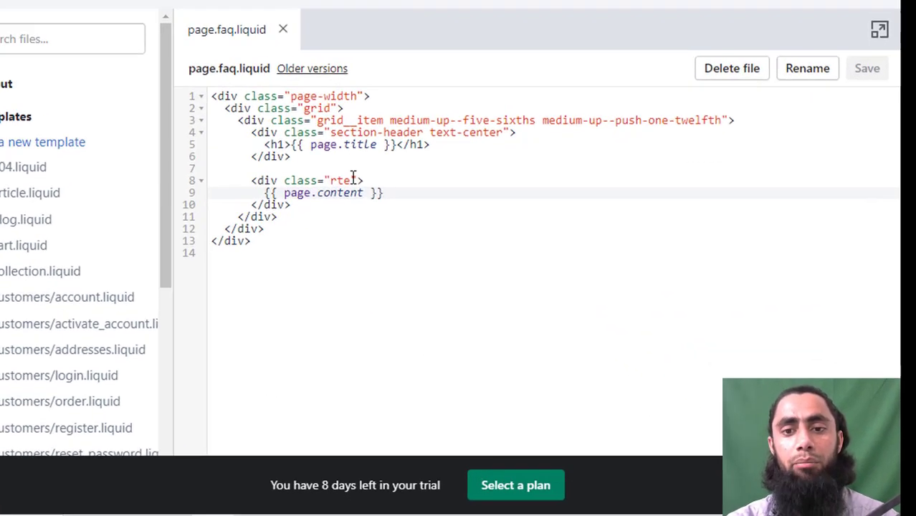
click(352, 180)
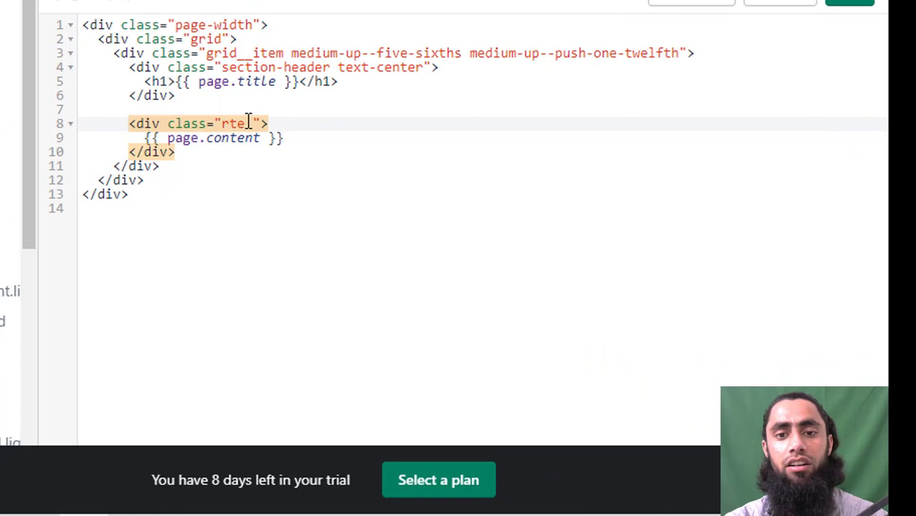
key(ctrl+v)
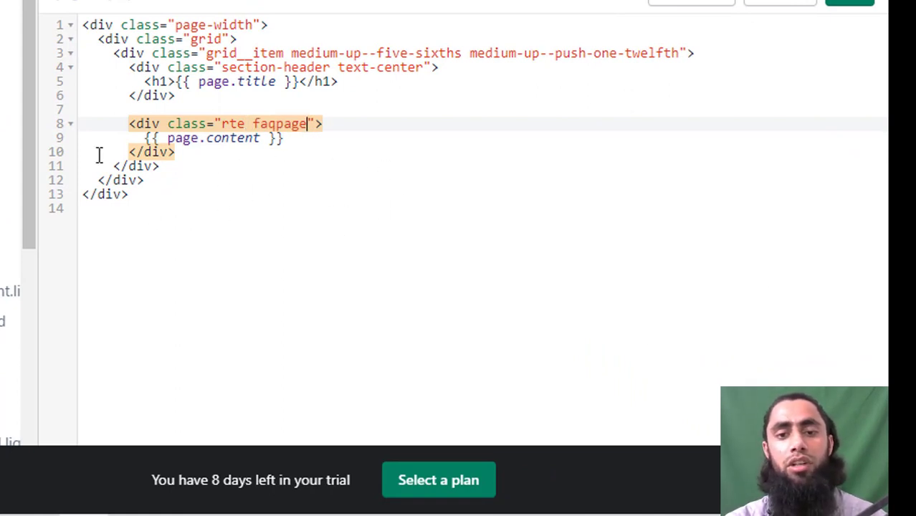
click(129, 123)
shift+click(184, 153)
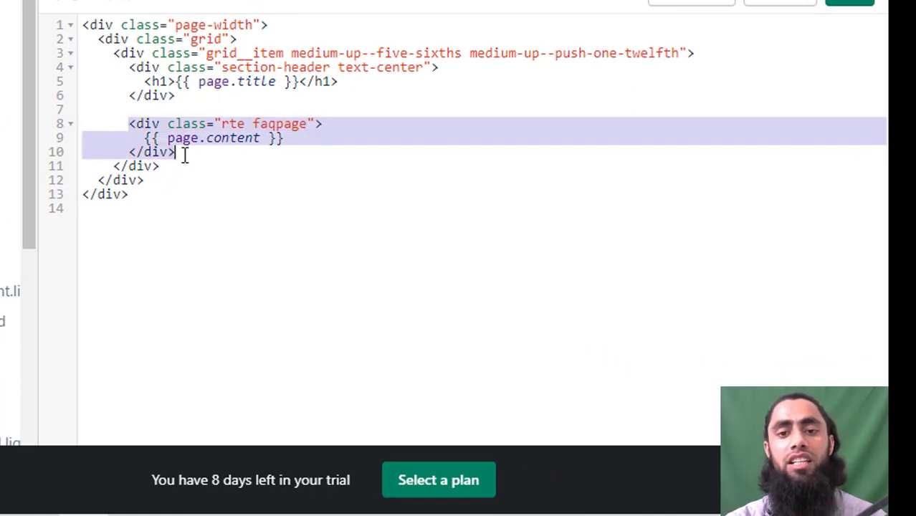
click(184, 152)
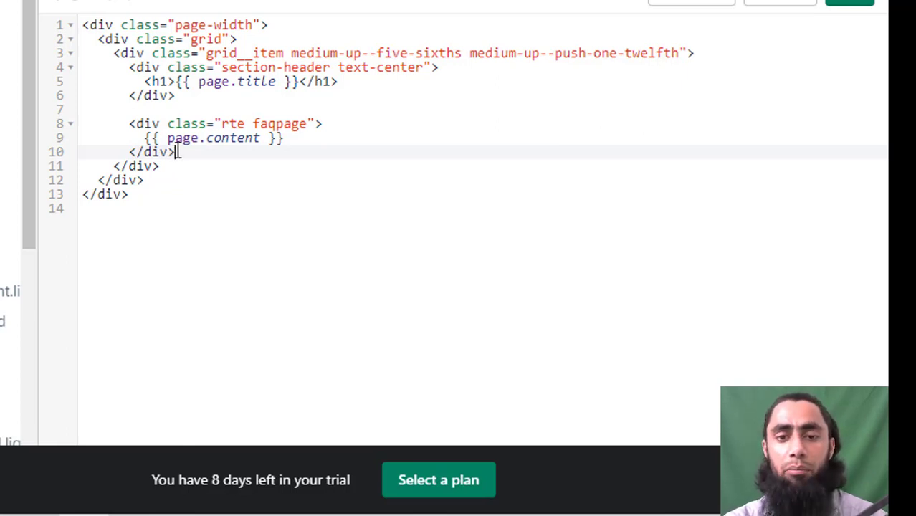
drag(145, 138, 295, 138)
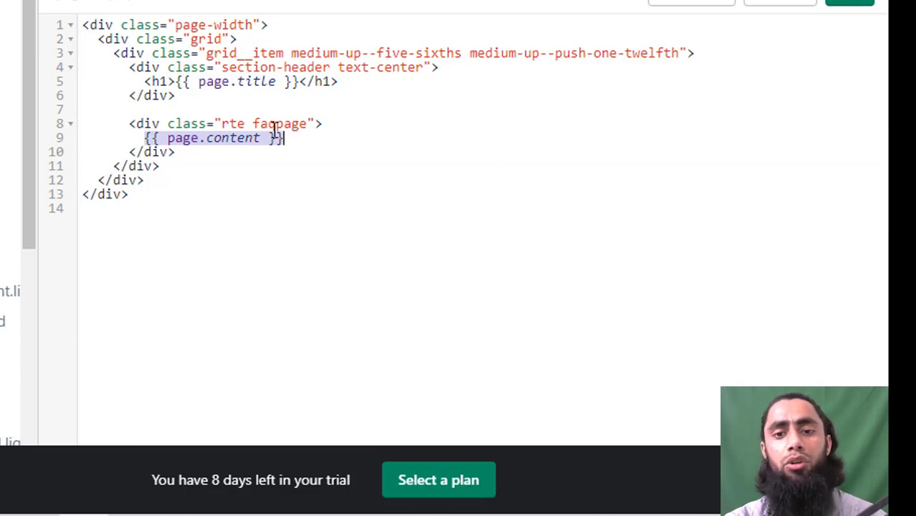
drag(129, 123, 333, 121)
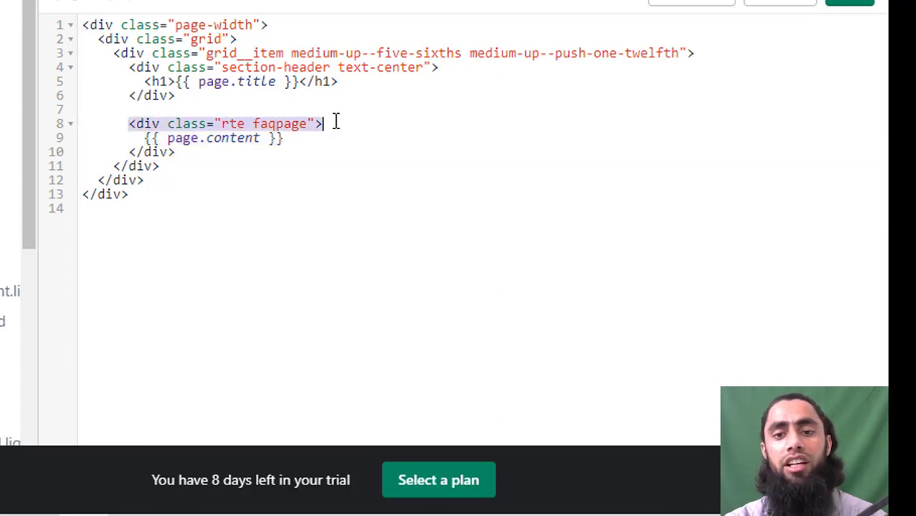
click(197, 153)
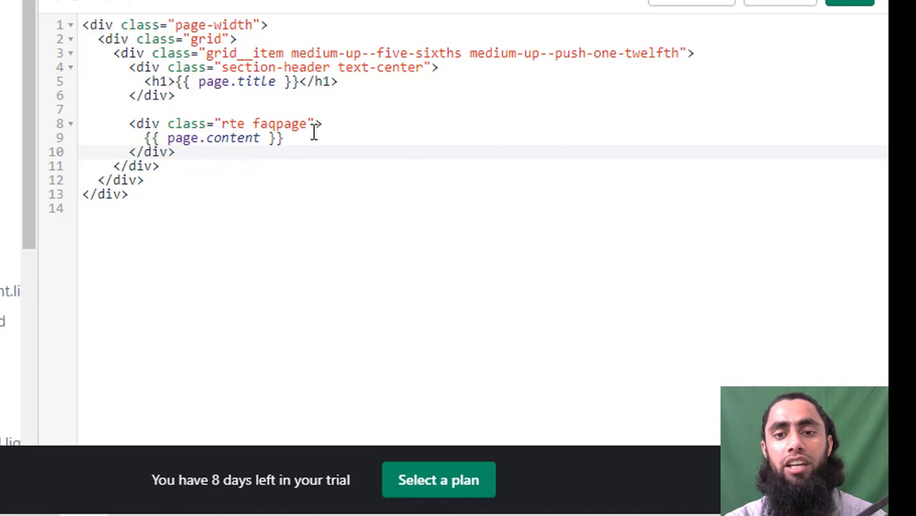
Step: Remove the opening rte faqpage div tag and its closing tag from around page.content
drag(327, 122, 131, 118)
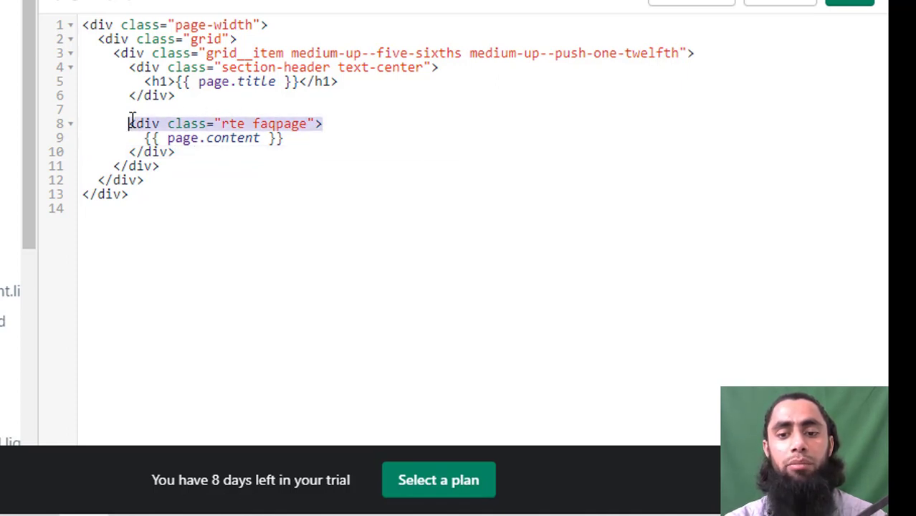
key(ctrl+x)
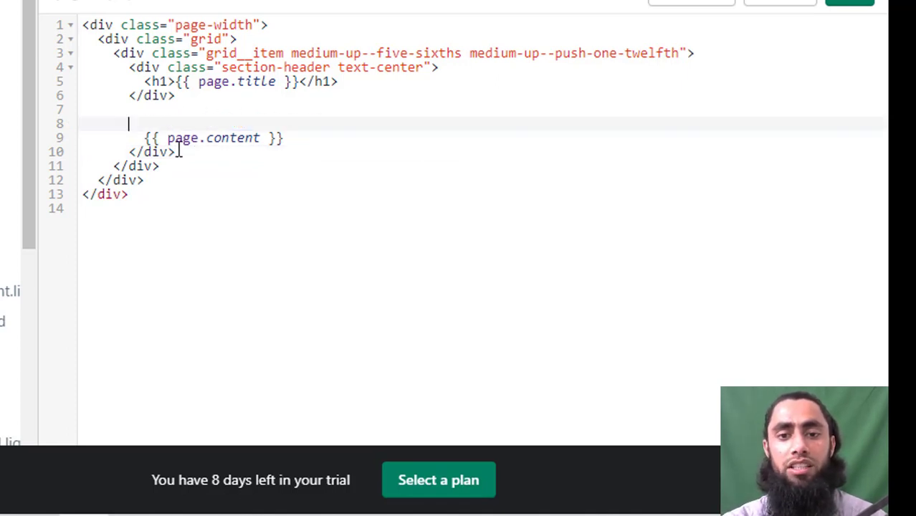
click(178, 151)
key(BackSpace)
key(BackSpace)
key(BackSpace)
key(BackSpace)
key(BackSpace)
key(BackSpace)
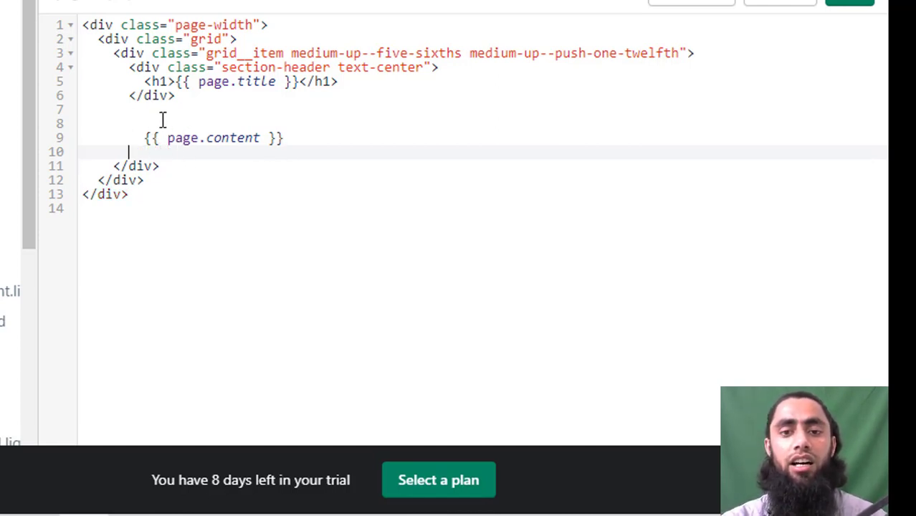
Step: Wrap page.content in a new div whose only class is faqpage, including its closing tag
click(163, 120)
text(<div>)
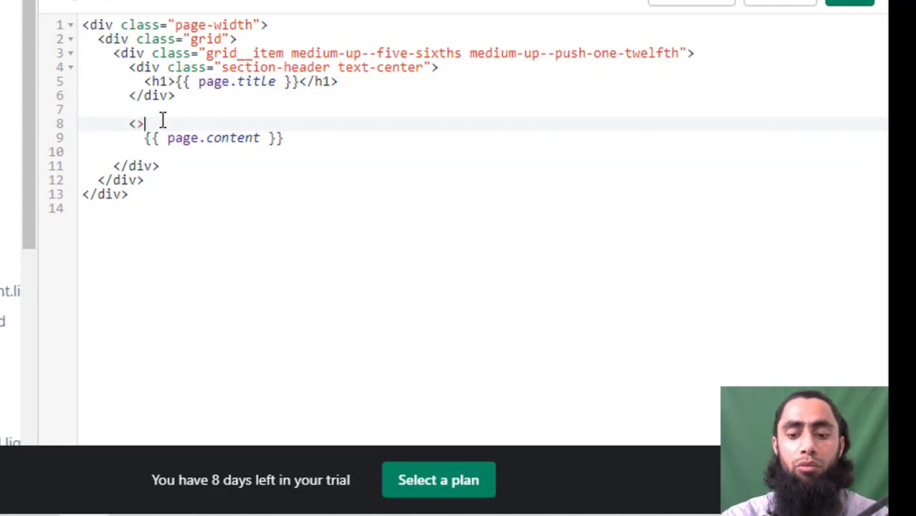
text( class)
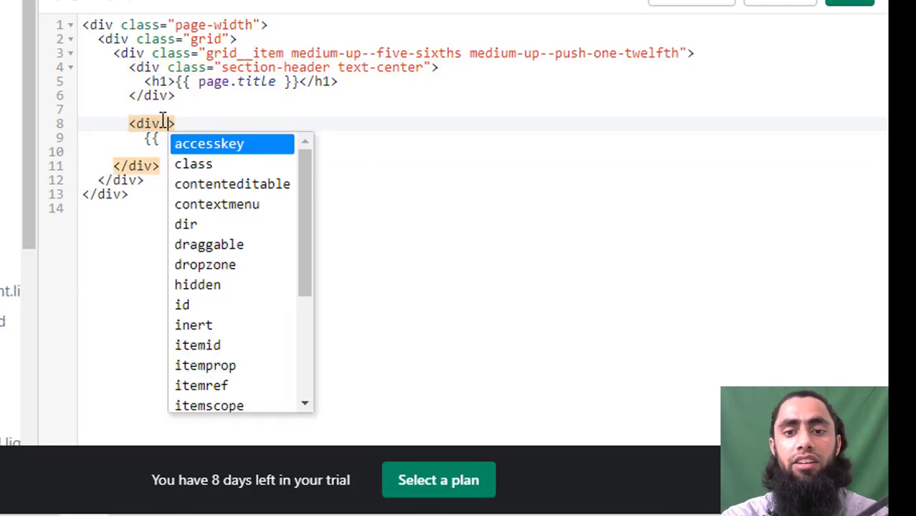
text(=")
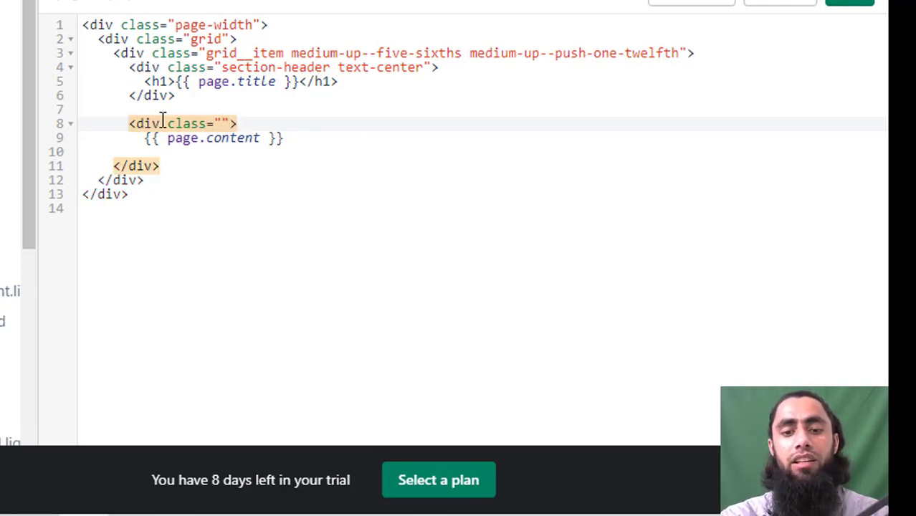
text(fa)
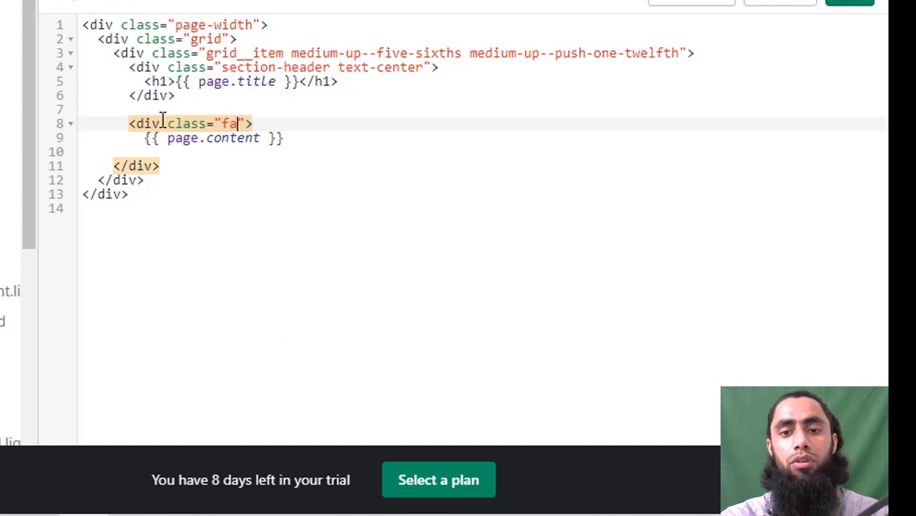
text(qpage)
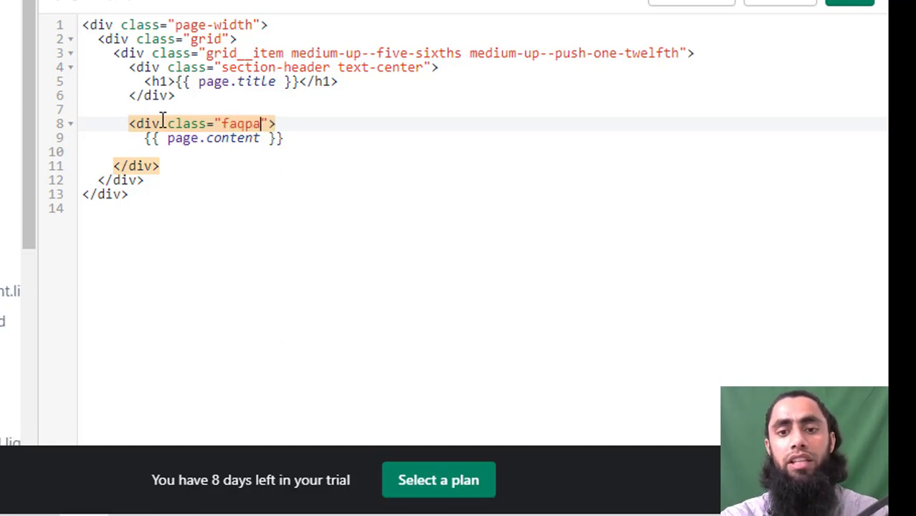
click(152, 152)
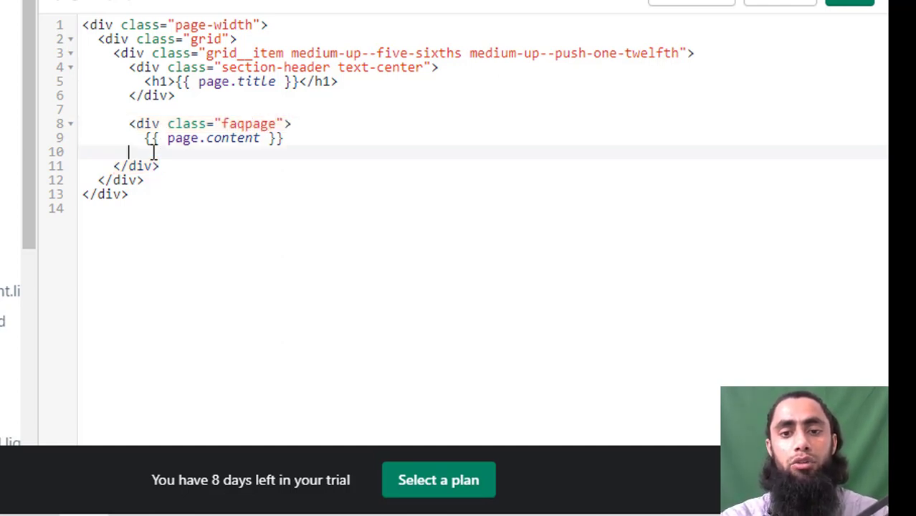
text(</div>)
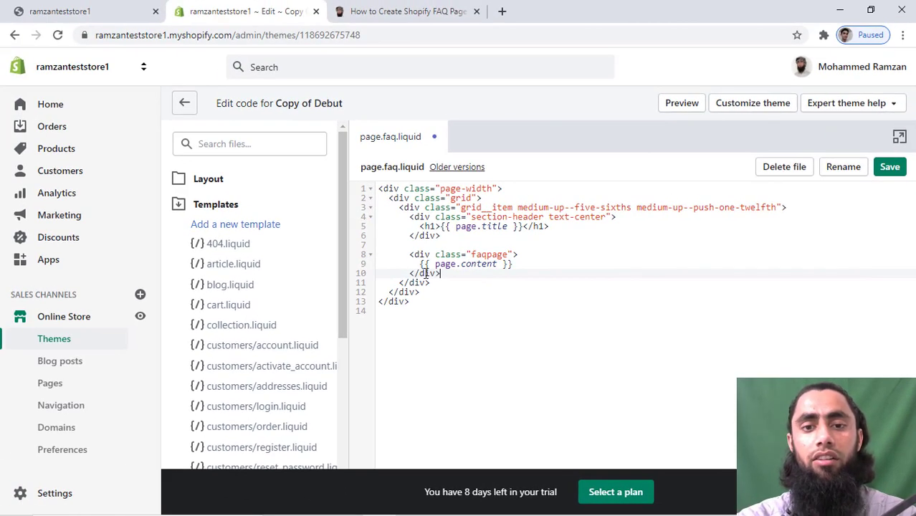
Step: Recheck the article's Step 3 code and restore the div around page.content with the classes rte faqpage
click(412, 13)
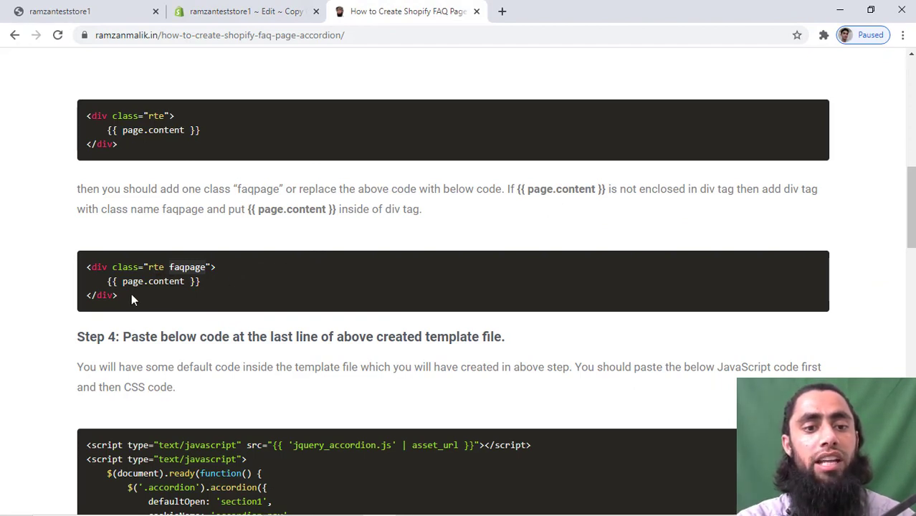
drag(207, 286, 122, 282)
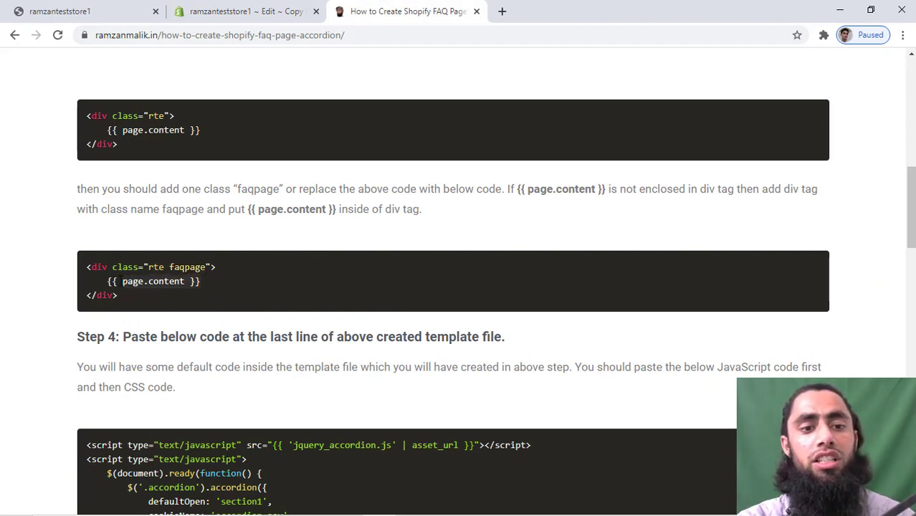
click(212, 13)
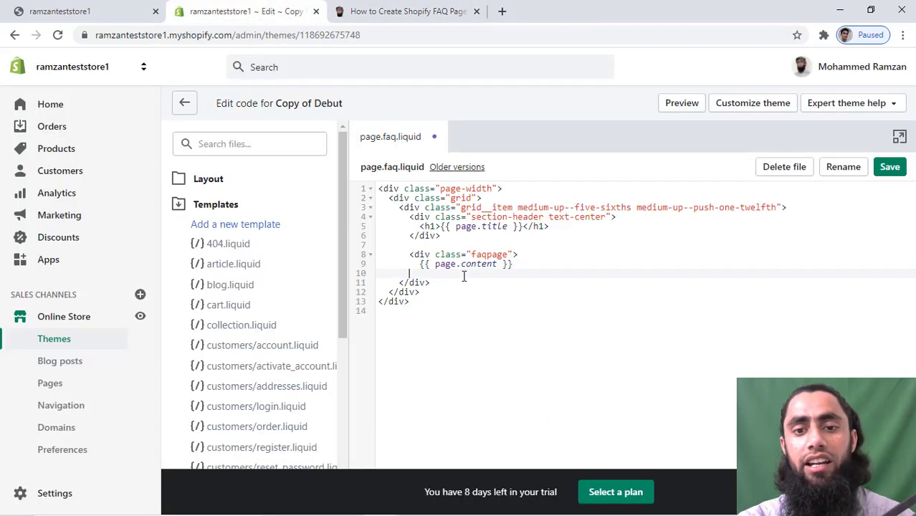
key(Up)
key(Up)
key(End)
key(BackSpace)
key(BackSpace)
key(BackSpace)
key(BackSpace)
key(BackSpace)
key(BackSpace)
key(BackSpace)
key(BackSpace)
key(BackSpace)
key(BackSpace)
key(BackSpace)
key(BackSpace)
key(BackSpace)
key(BackSpace)
key(BackSpace)
key(BackSpace)
key(BackSpace)
key(BackSpace)
key(BackSpace)
key(BackSpace)
key(Down)
key(Down)
key(Up)
key(Up)
text(<div class="rte )
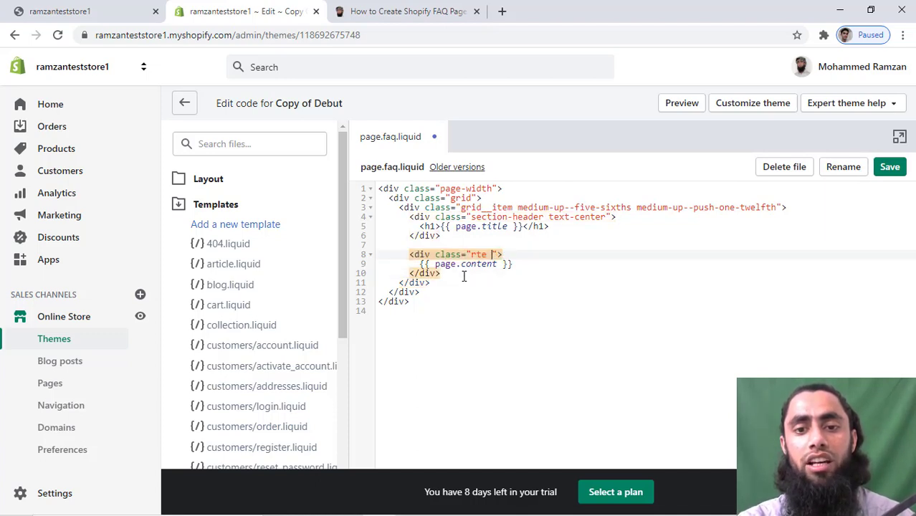
text(faqpage)
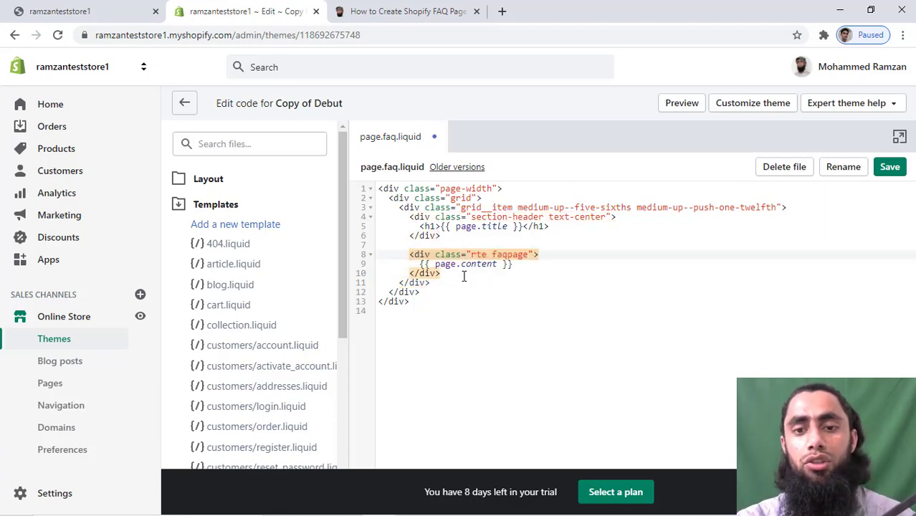
key(Down)
key(Down)
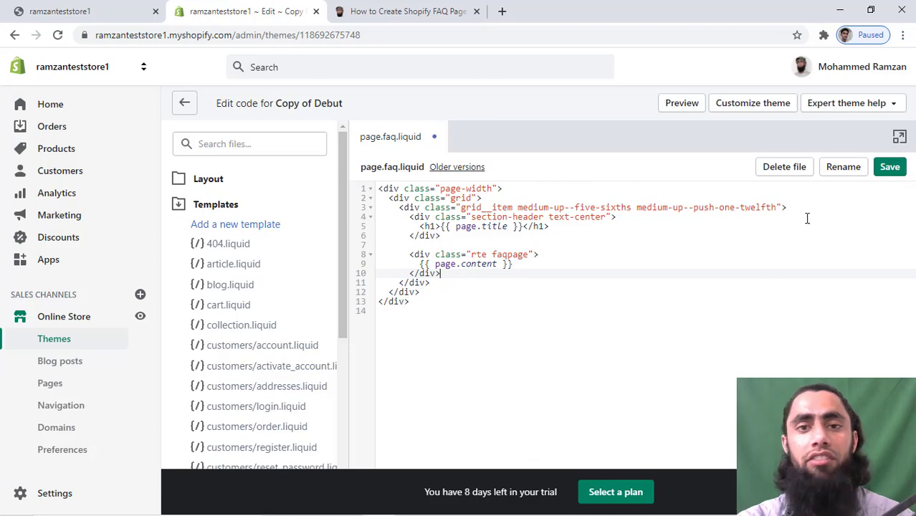
Step: Copy the whole JavaScript block that loads jquery_accordion.js from the blog article's Step 4
click(478, 5)
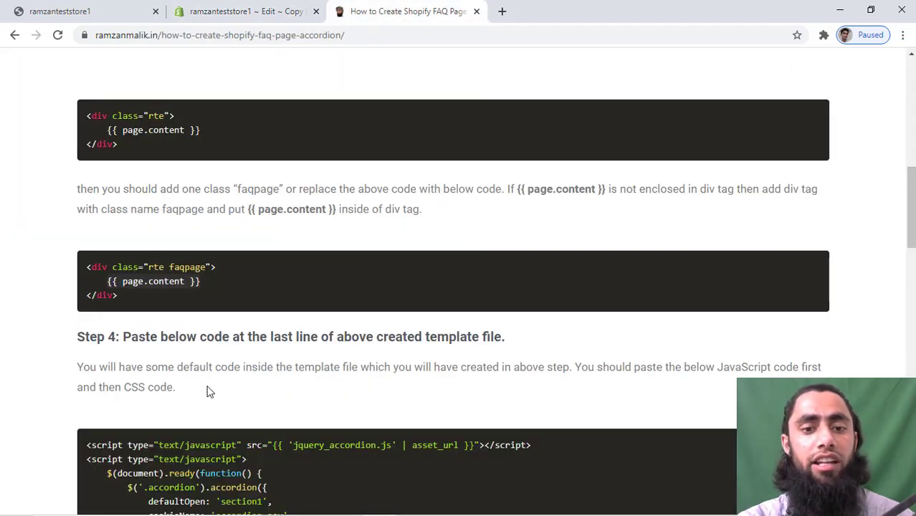
scroll(208, 391, down, 2)
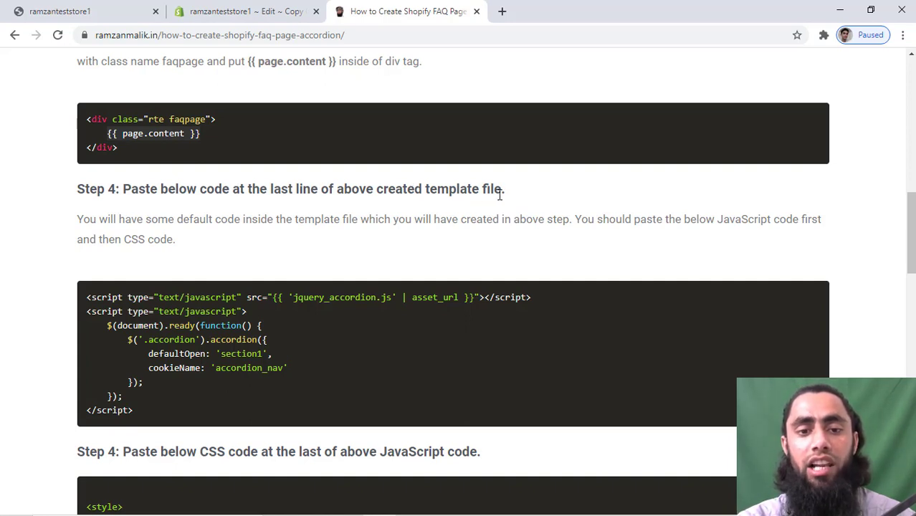
scroll(166, 349, down, 1)
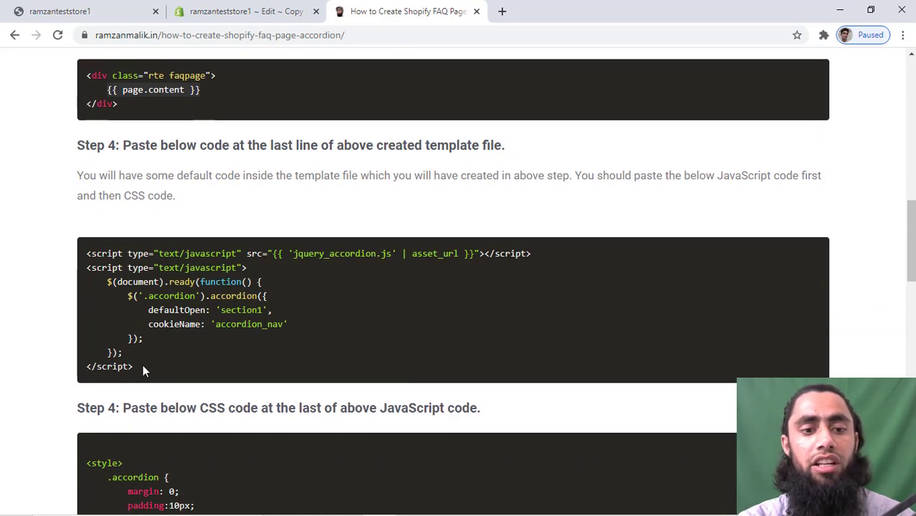
drag(138, 366, 84, 254)
key(ctrl+c)
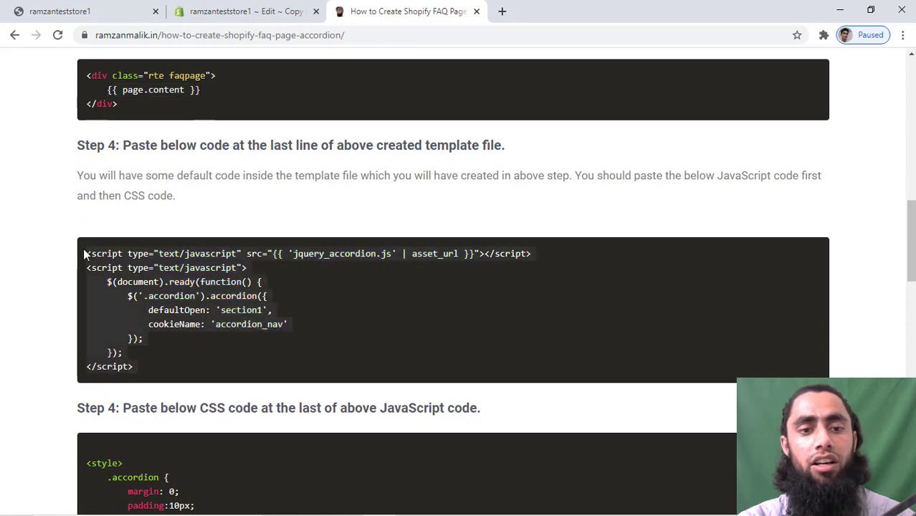
Step: Paste the copied accordion script at the end of page.faq.liquid, leaving blank lines after the last closing div
click(197, 10)
click(428, 321)
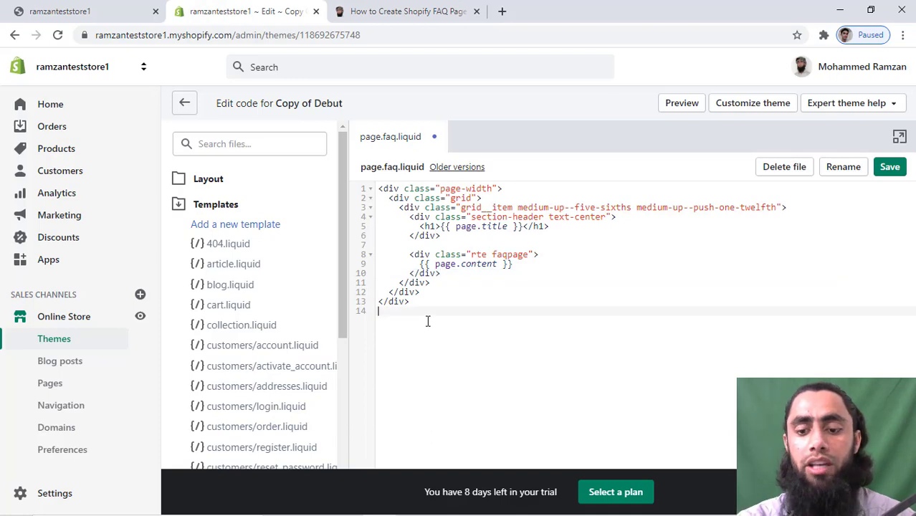
key(Return)
key(Return)
key(ctrl+v)
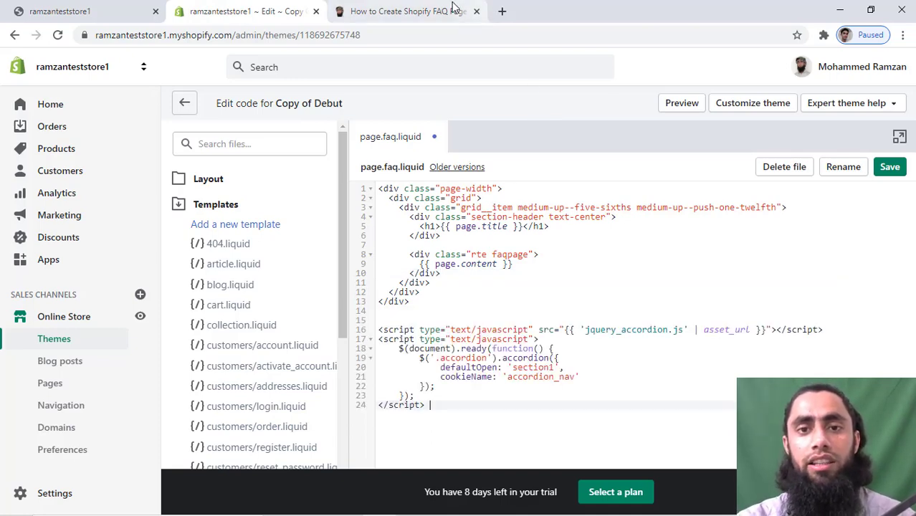
Step: Copy the whole CSS style block, from the opening to the closing style tag, from the blog article's CSS step
click(401, 11)
scroll(220, 325, down, 1)
scroll(220, 325, down, 4)
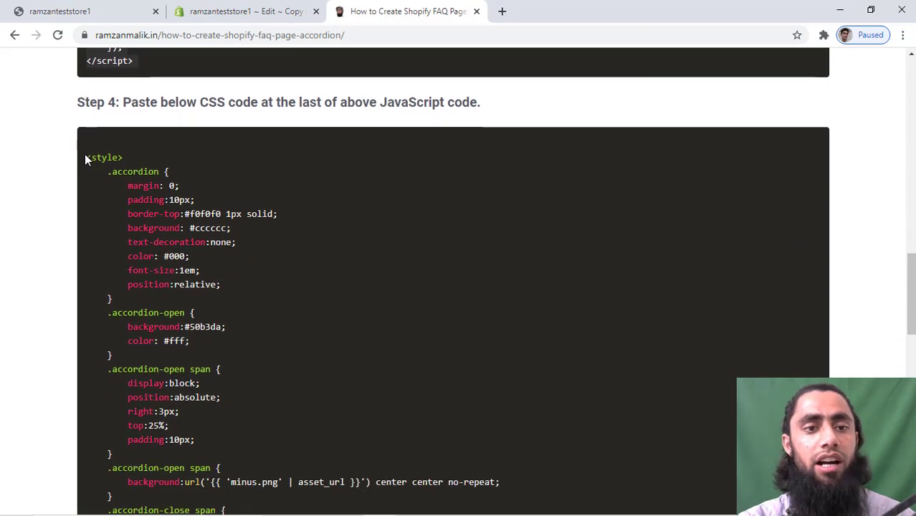
drag(85, 154, 227, 448)
scroll(227, 451, down, 2)
scroll(226, 447, down, 3)
scroll(227, 447, down, 4)
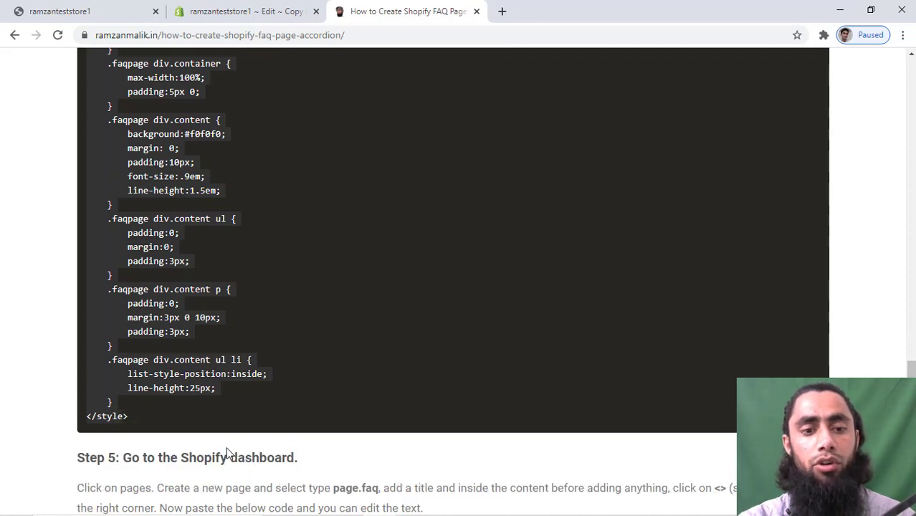
key(shift+Right)
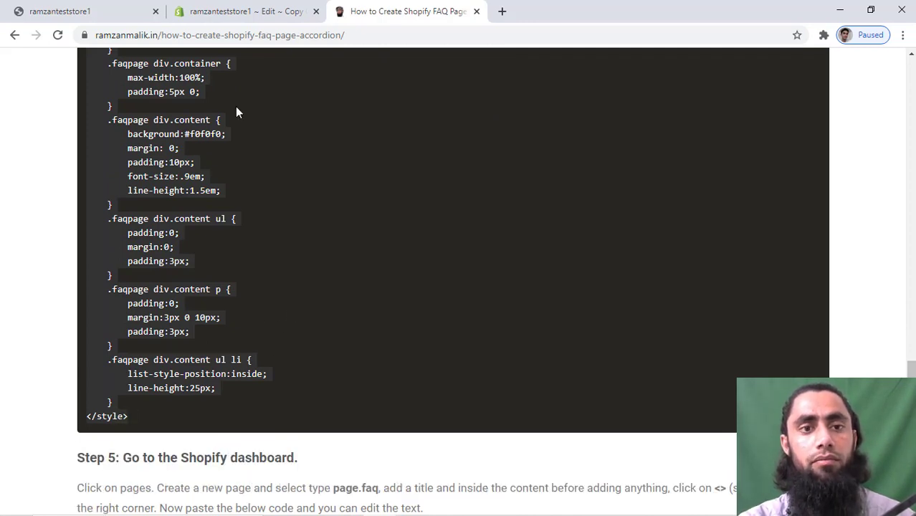
Step: Paste the copied CSS at the end of page.faq.liquid, leaving a blank line after the closing script tag
click(242, 11)
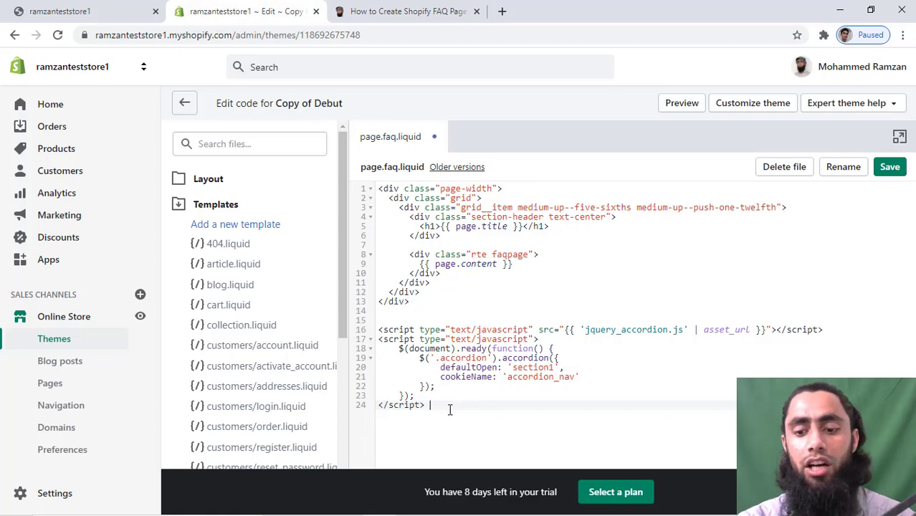
key(Return)
key(Return)
key(ctrl+v)
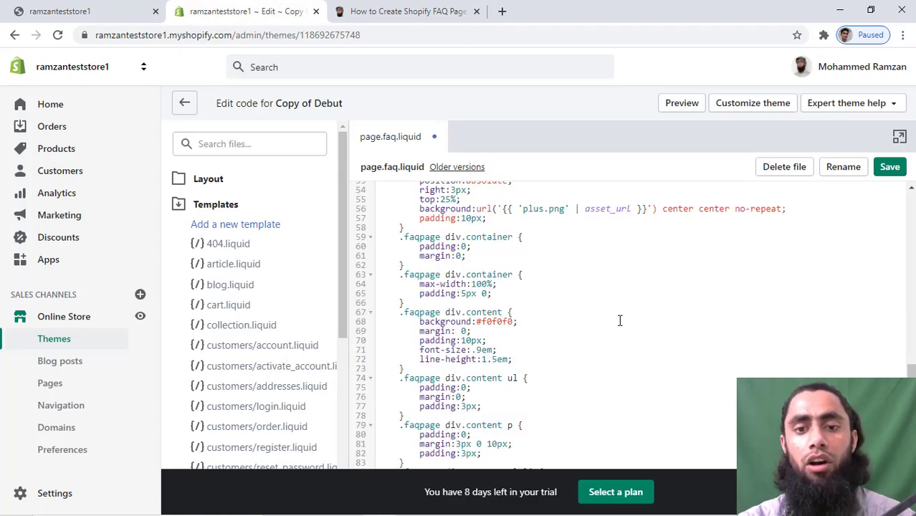
Step: Read the article's Step 5 instructions, then save page.faq.liquid in the theme code editor
click(401, 11)
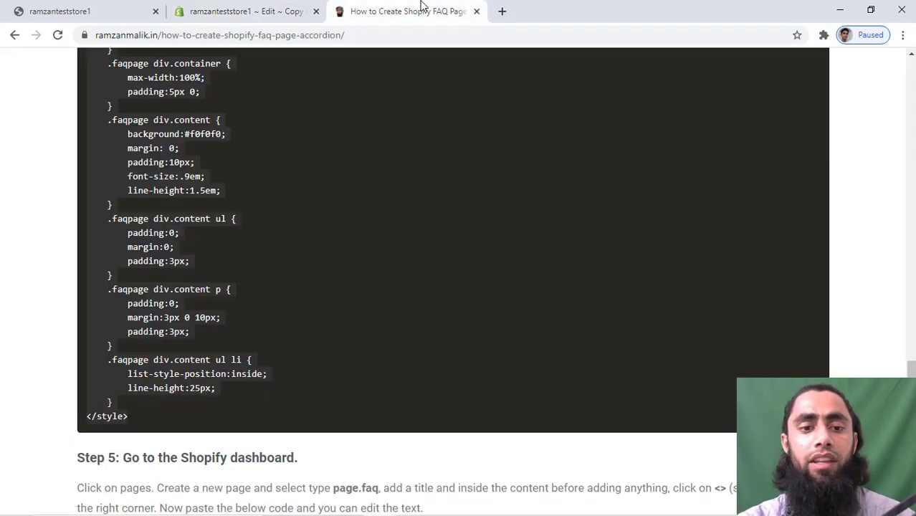
scroll(275, 324, down, 3)
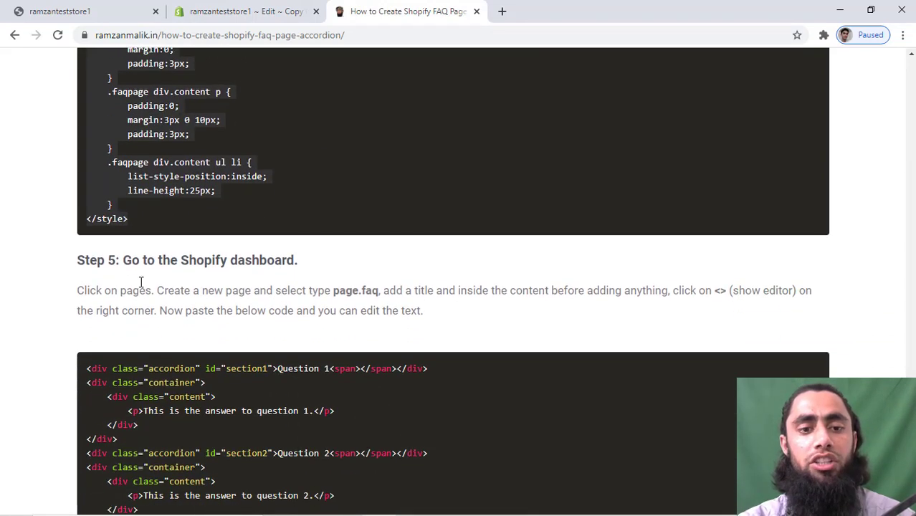
scroll(274, 263, down, 2)
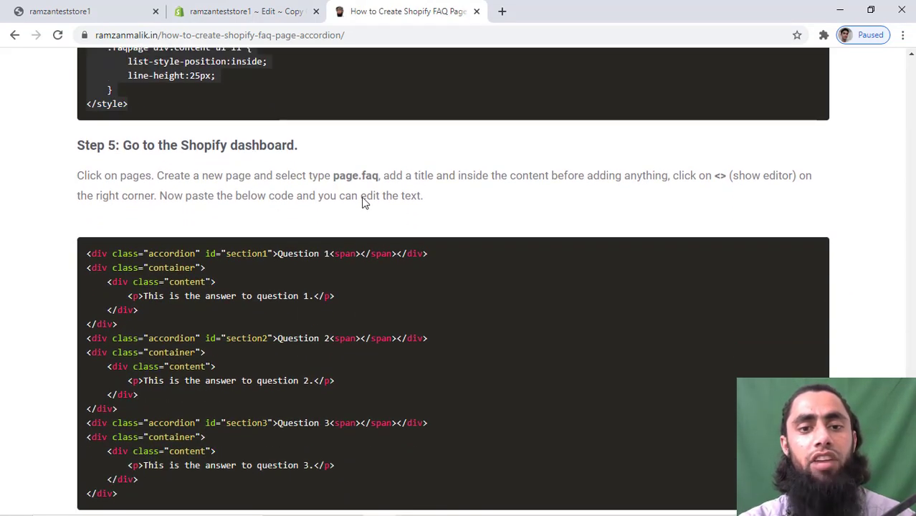
click(301, 10)
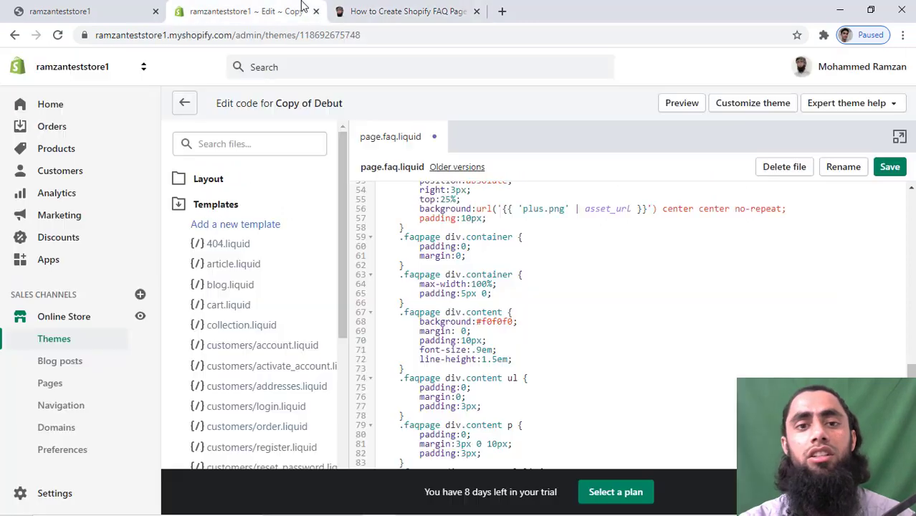
click(893, 170)
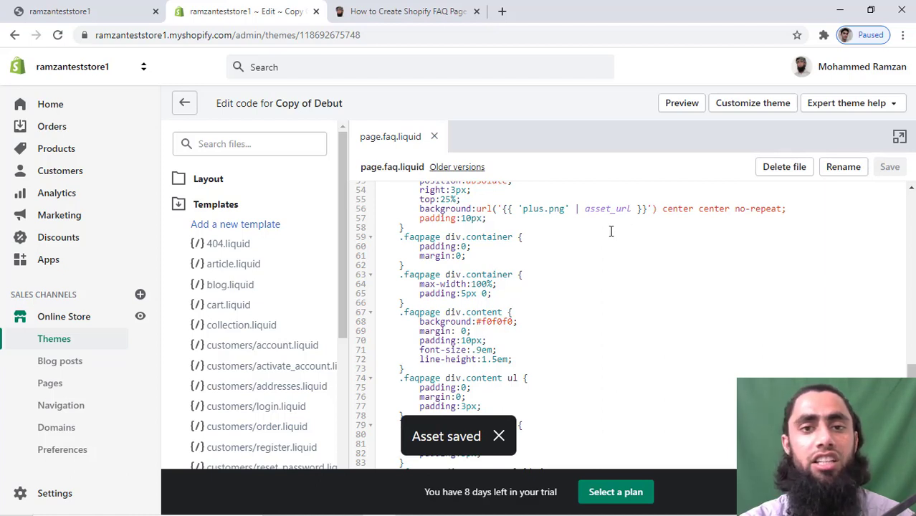
Step: Open the online store's Pages section in a separate browser tab and start a new page titled faq
ctrl+click(54, 384)
click(421, 9)
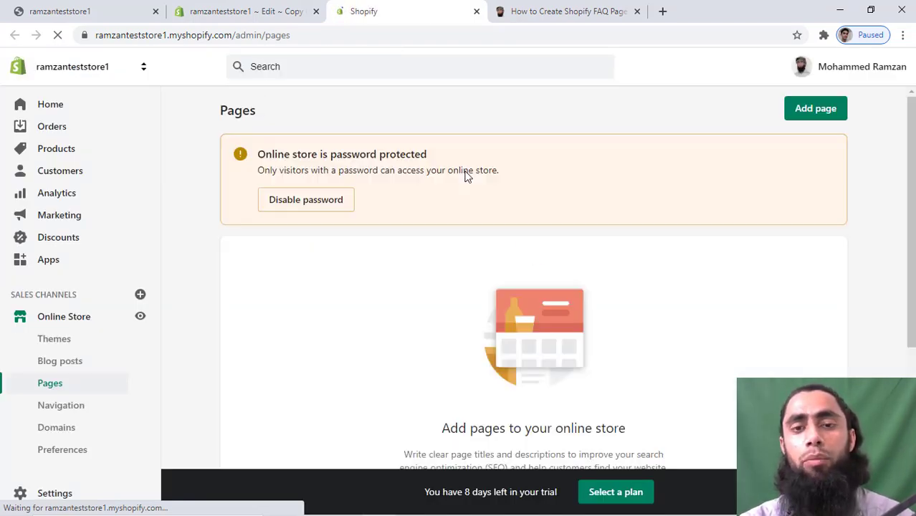
click(808, 117)
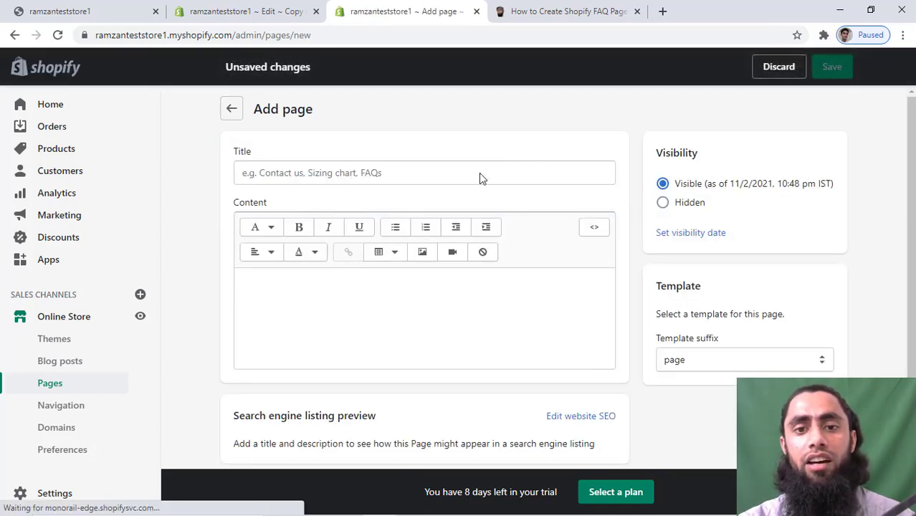
click(451, 167)
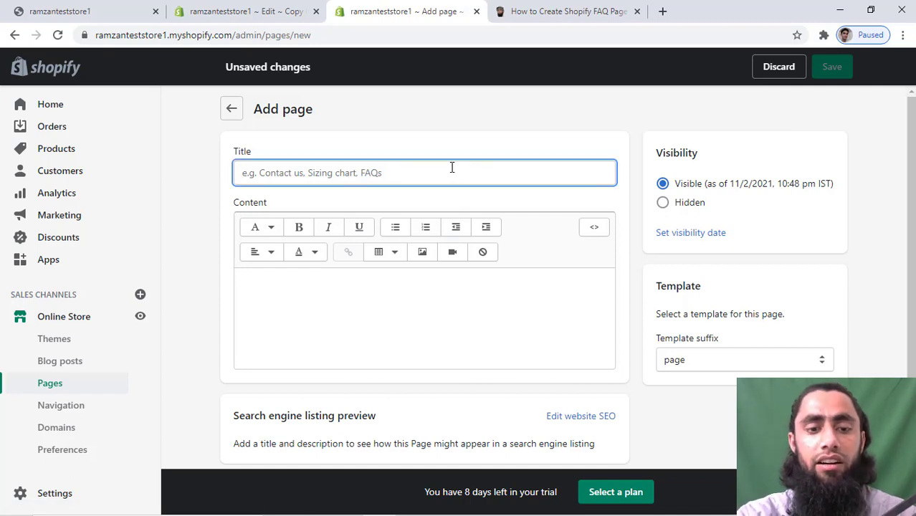
text(faq)
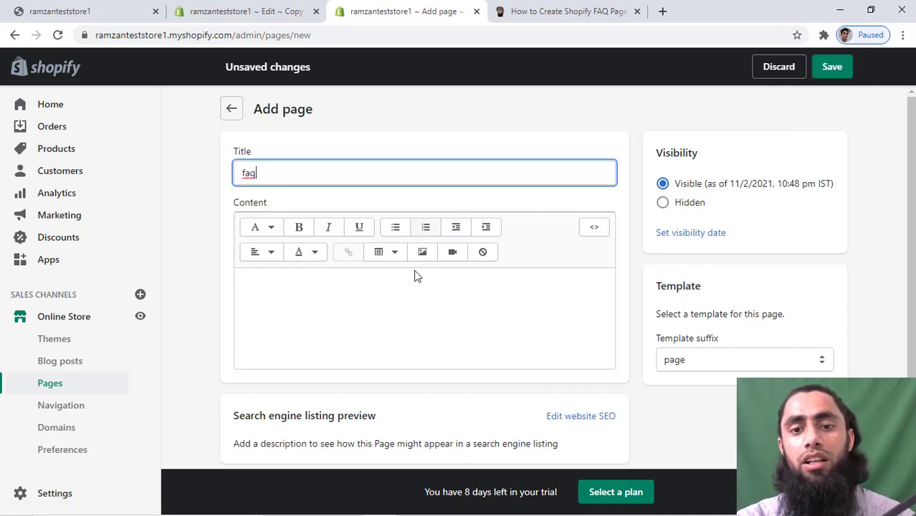
Step: Check the template named in the article's Step 5 and set the new page's template suffix to page.faq
click(566, 10)
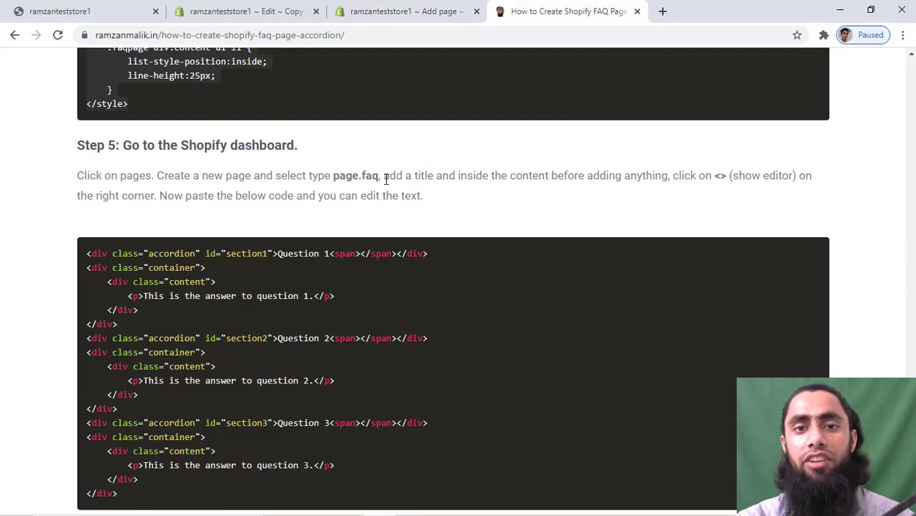
click(287, 11)
click(391, 9)
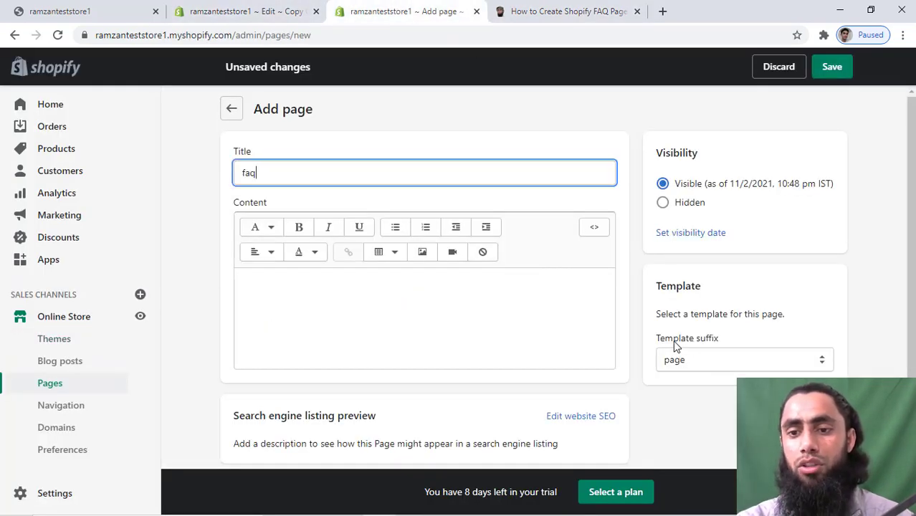
click(729, 358)
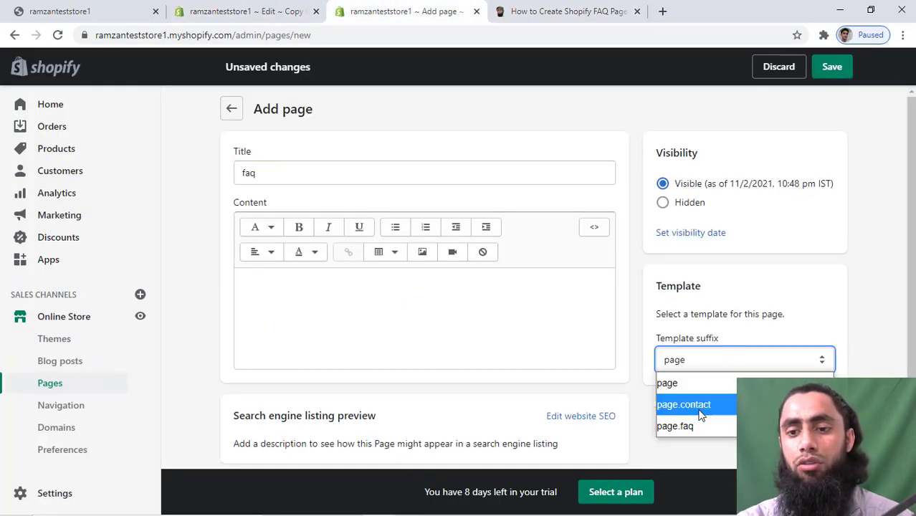
click(684, 428)
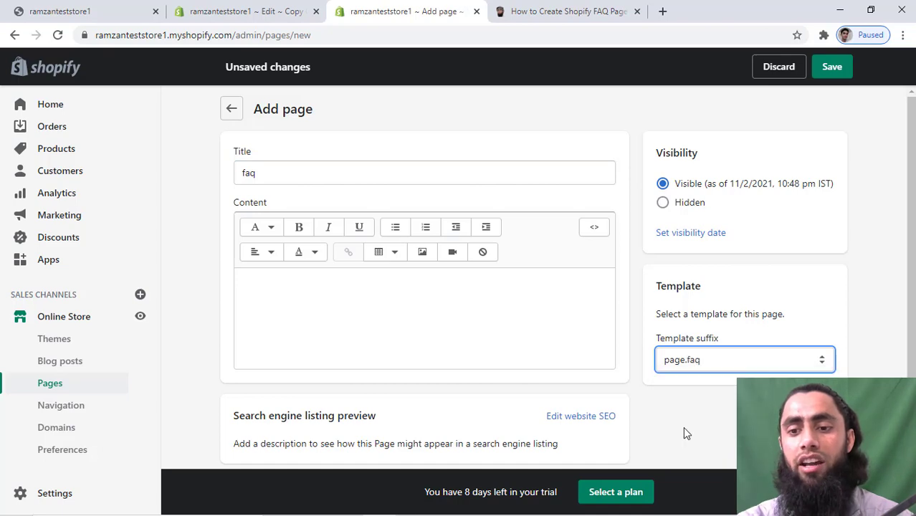
Step: Recheck the article's title and content instructions and switch the faq page's content to HTML editing
click(558, 8)
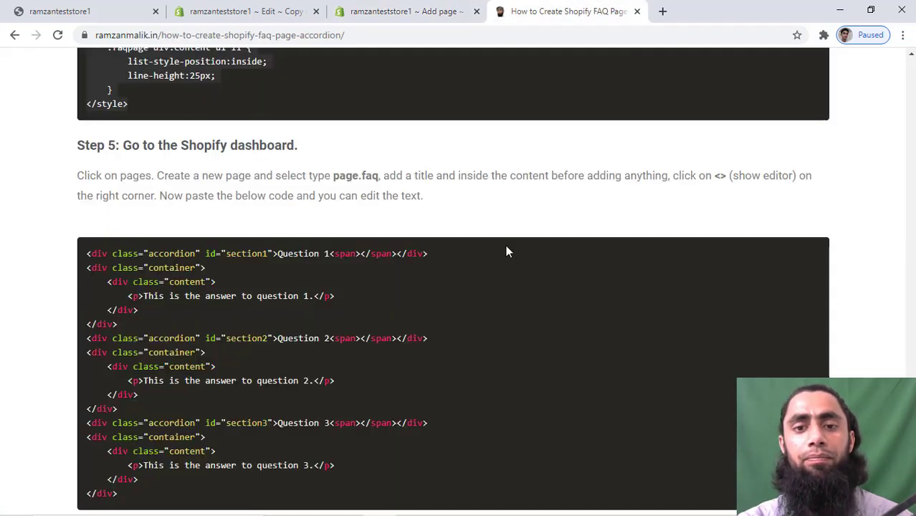
double_click(422, 176)
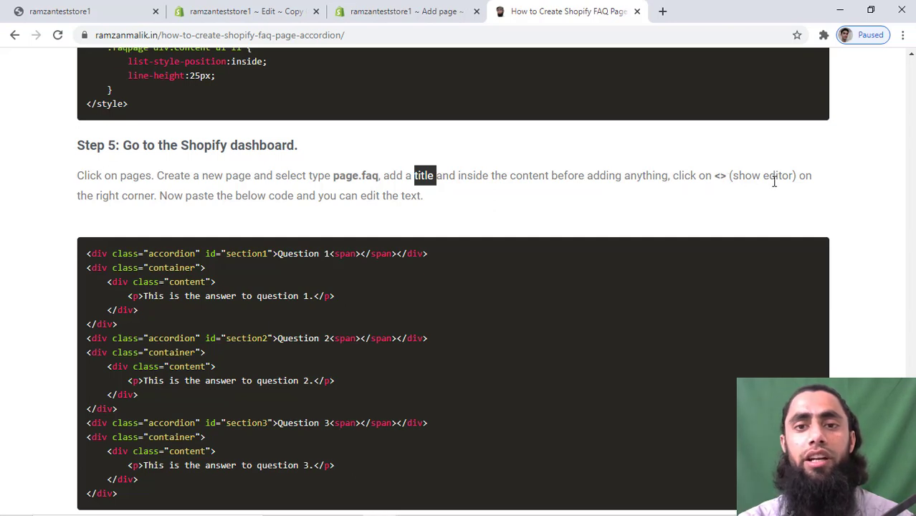
click(423, 10)
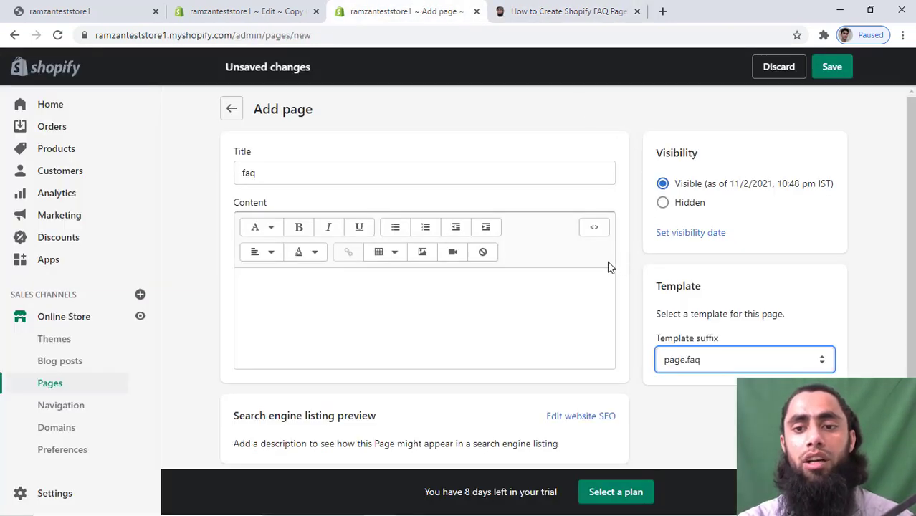
click(593, 230)
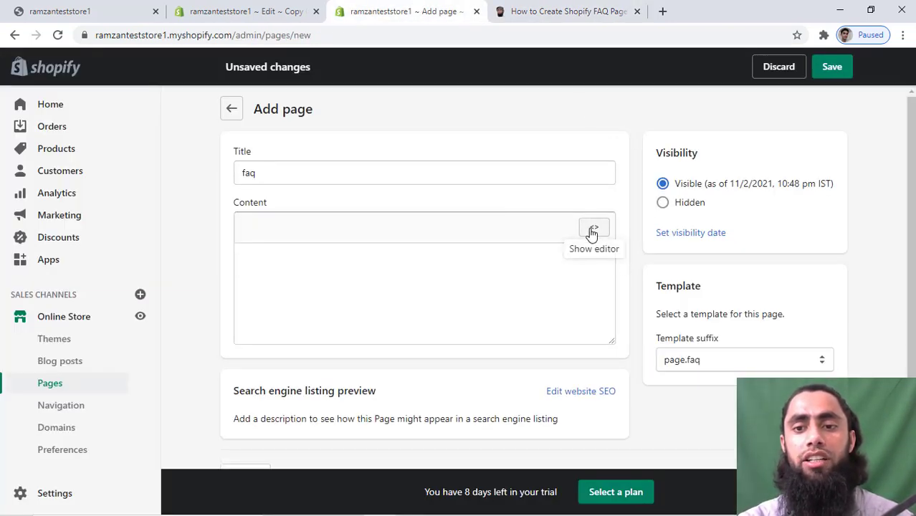
Step: Copy the full HTML for the three accordion questions and answers from the article's Step 5
click(570, 10)
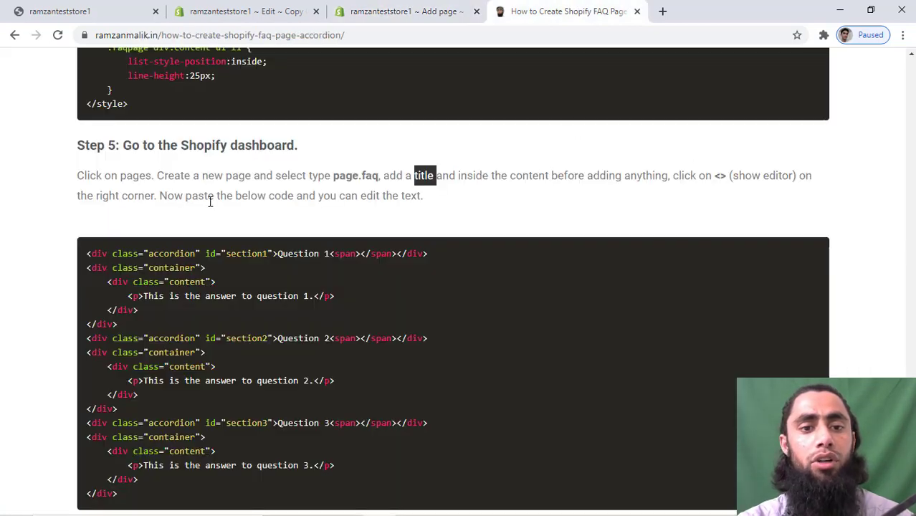
scroll(195, 319, down, 1)
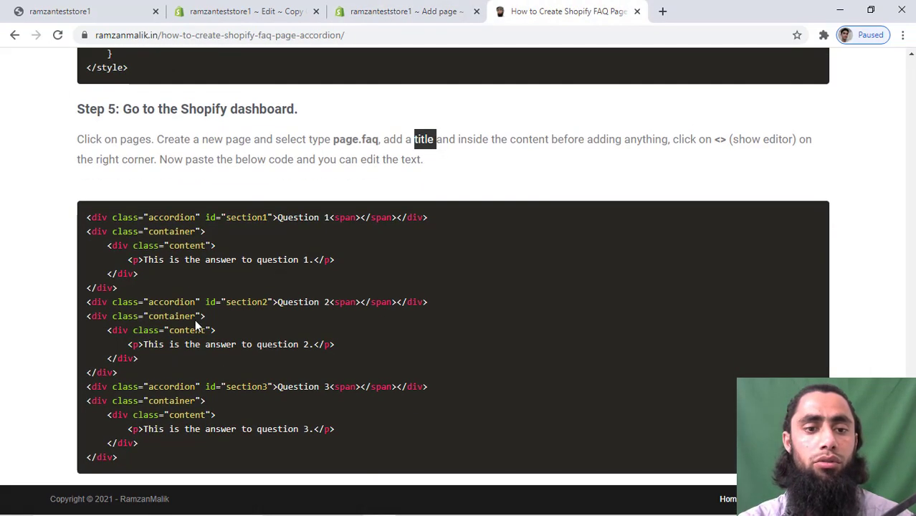
click(87, 217)
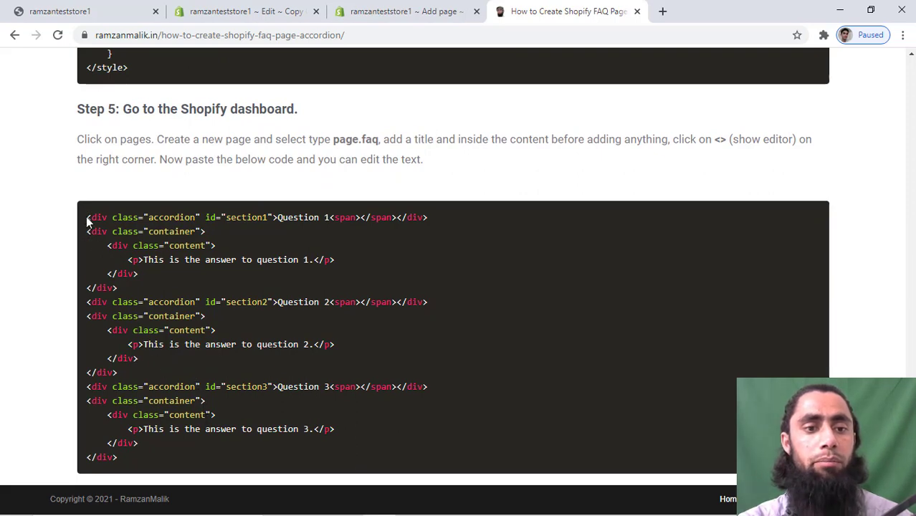
drag(87, 222, 203, 462)
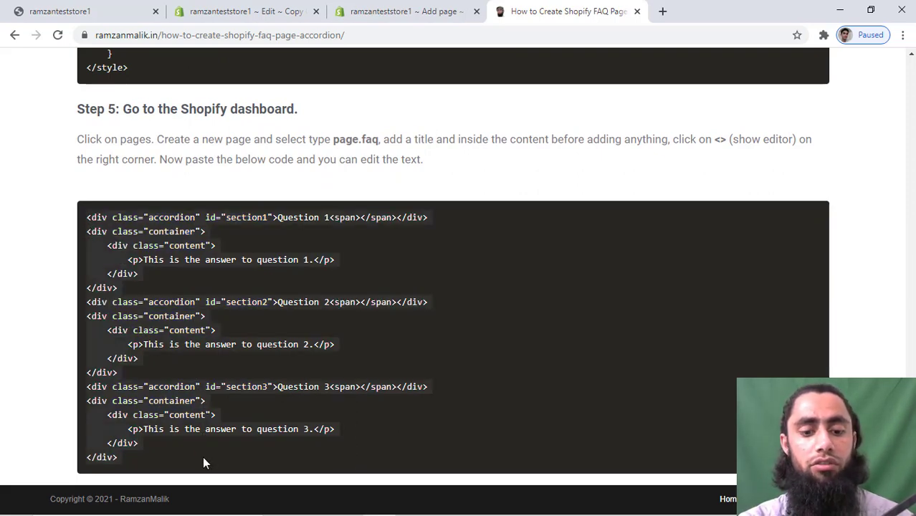
Step: Paste the copied accordion HTML into the faq page's content
click(243, 11)
click(369, 10)
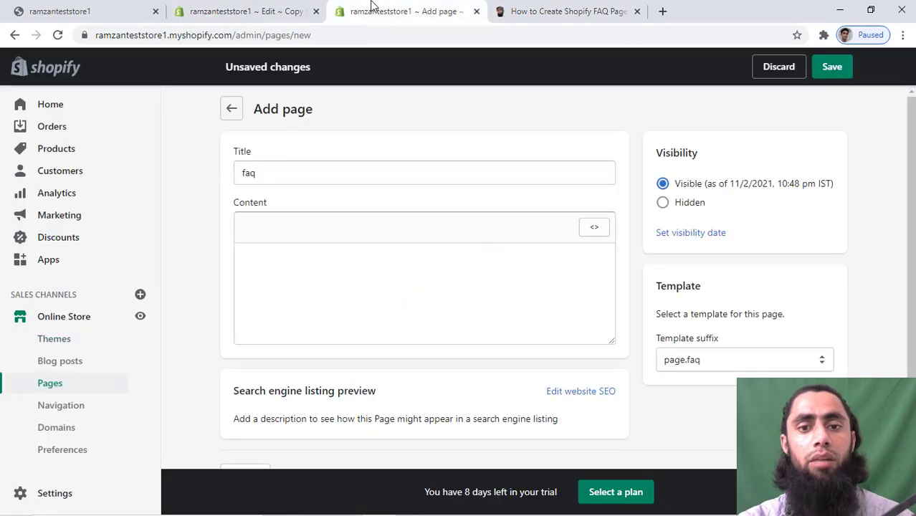
key(ctrl+v)
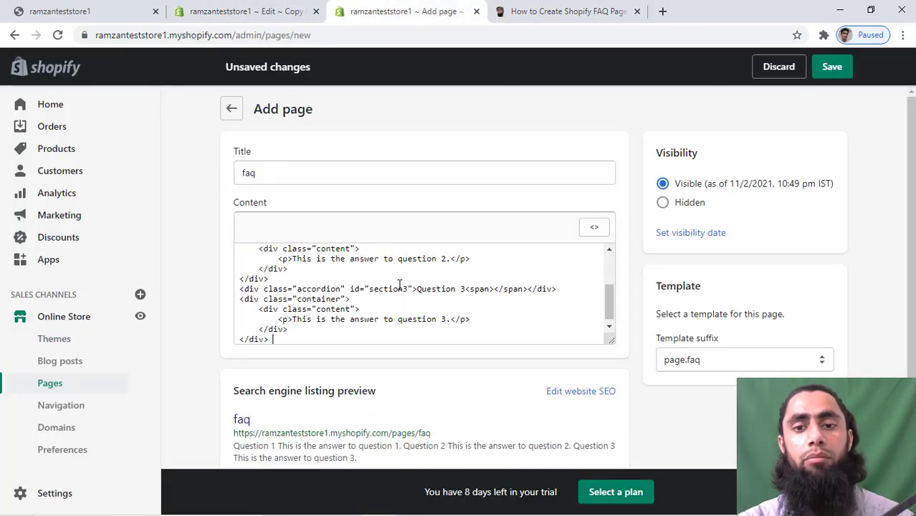
Step: Check the pasted questions in the formatted view, return to the HTML view and save the faq page
click(595, 230)
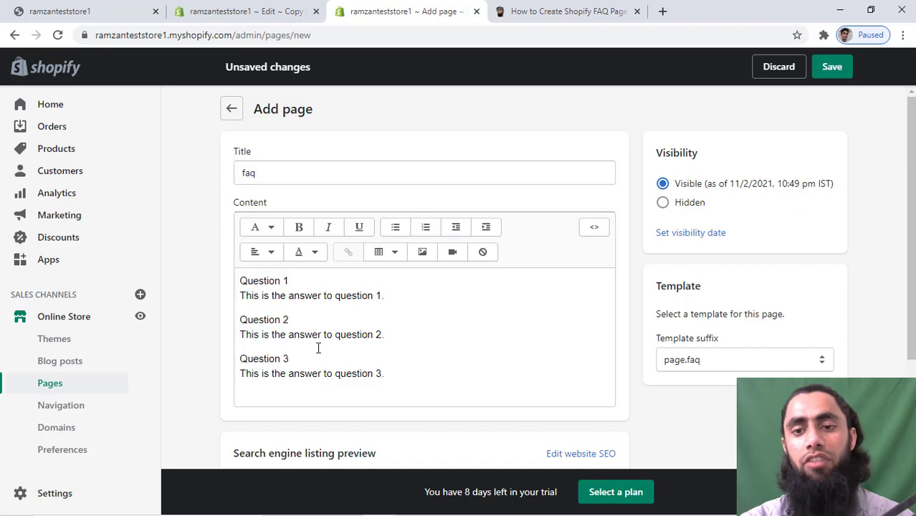
click(594, 229)
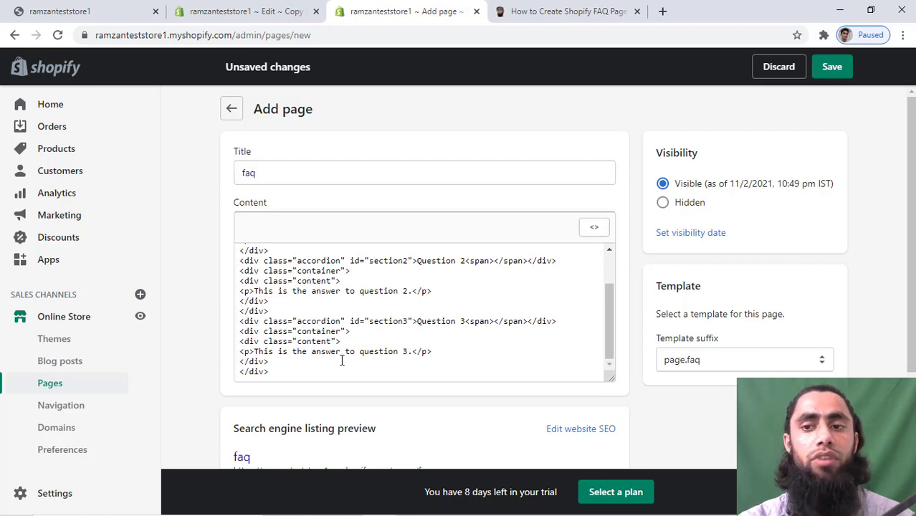
click(831, 67)
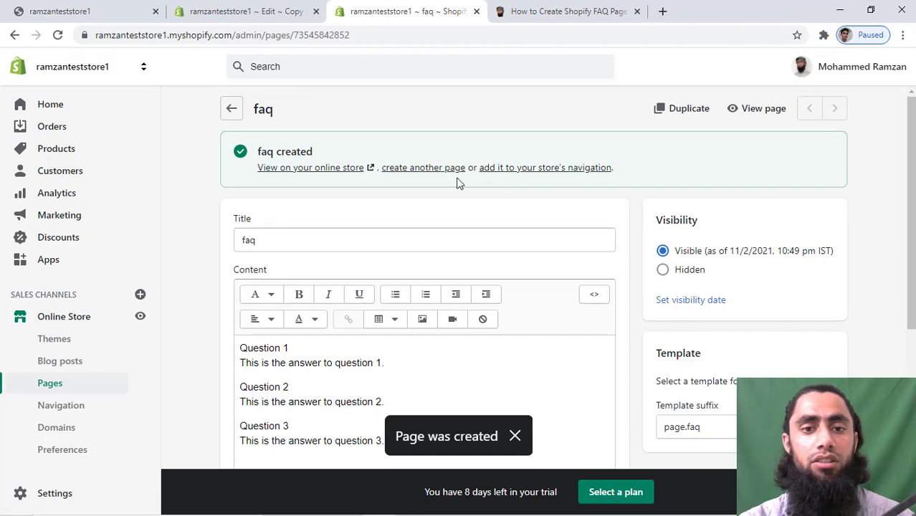
Step: View the faq page on the online store and test the accordion by collapsing Question 1 and expanding Question 2
click(278, 172)
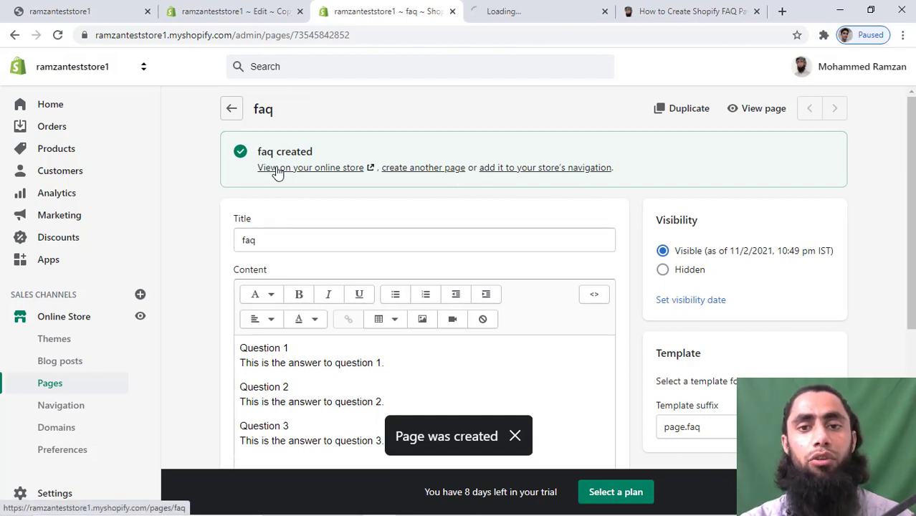
click(554, 8)
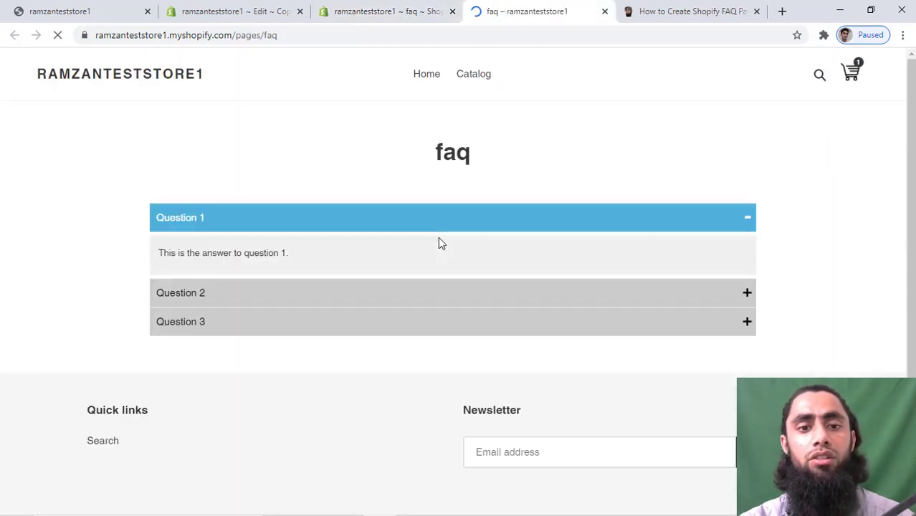
click(398, 214)
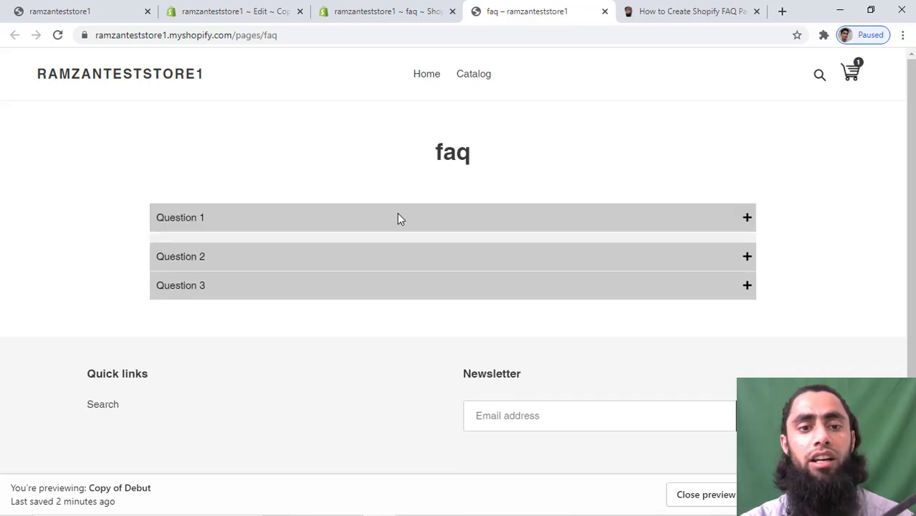
click(386, 247)
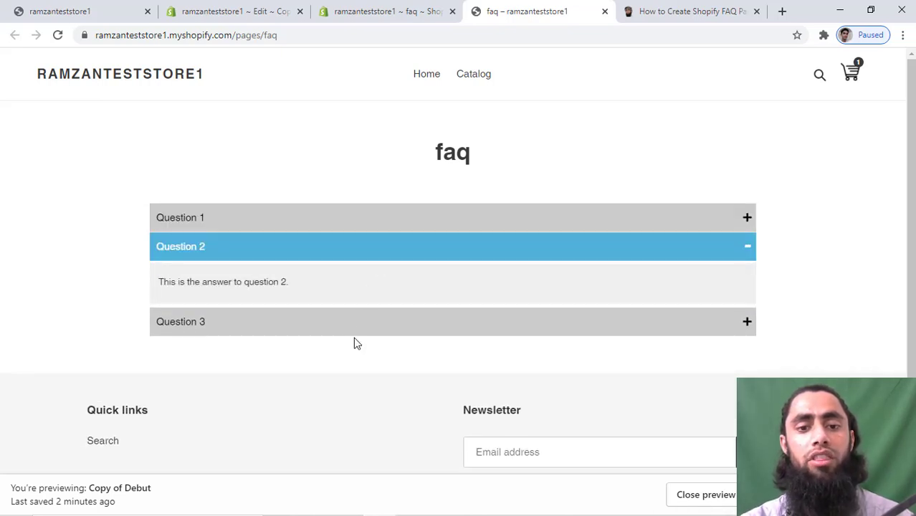
Step: Test the accordion on the faq page by expanding Question 3 and Question 1, collapsing Question 1 and expanding Question 2
click(345, 316)
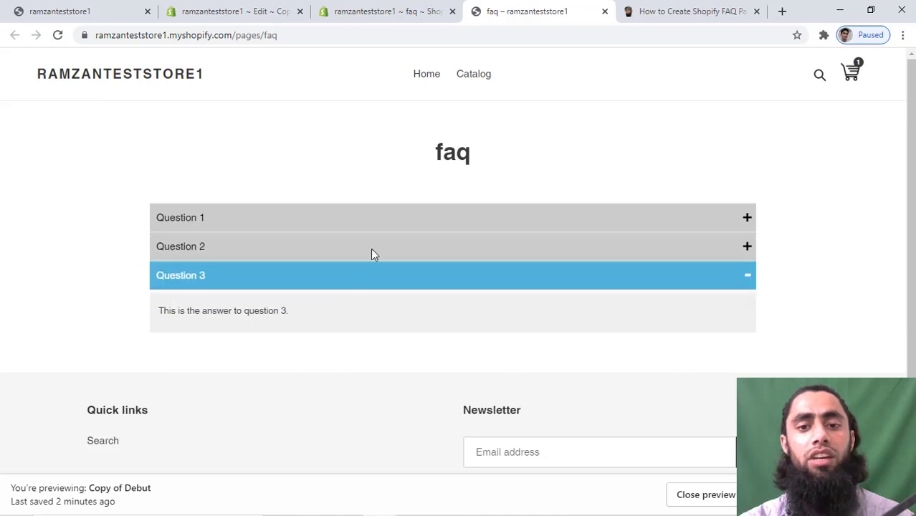
click(393, 211)
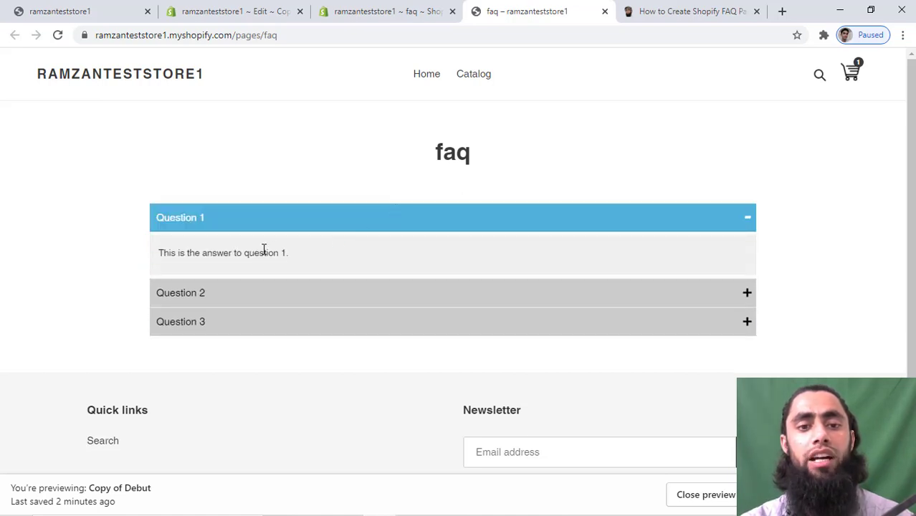
drag(287, 255, 159, 261)
click(159, 261)
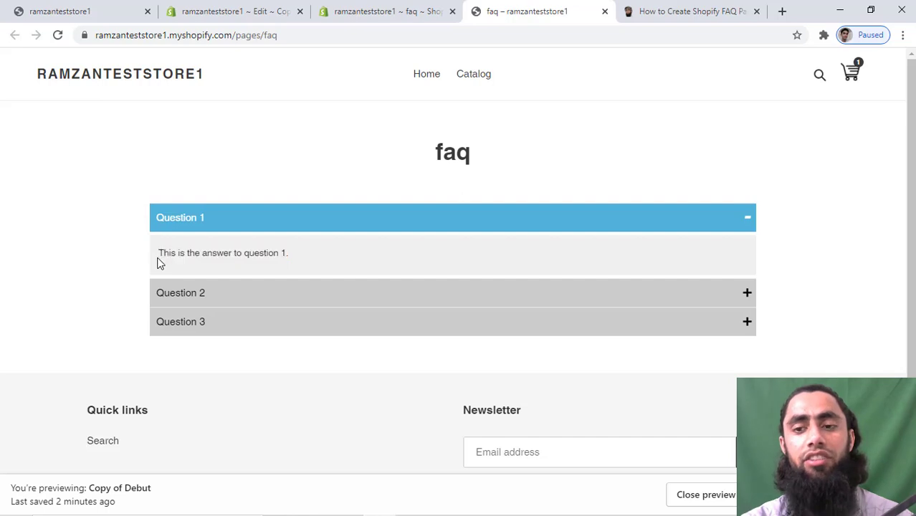
click(746, 218)
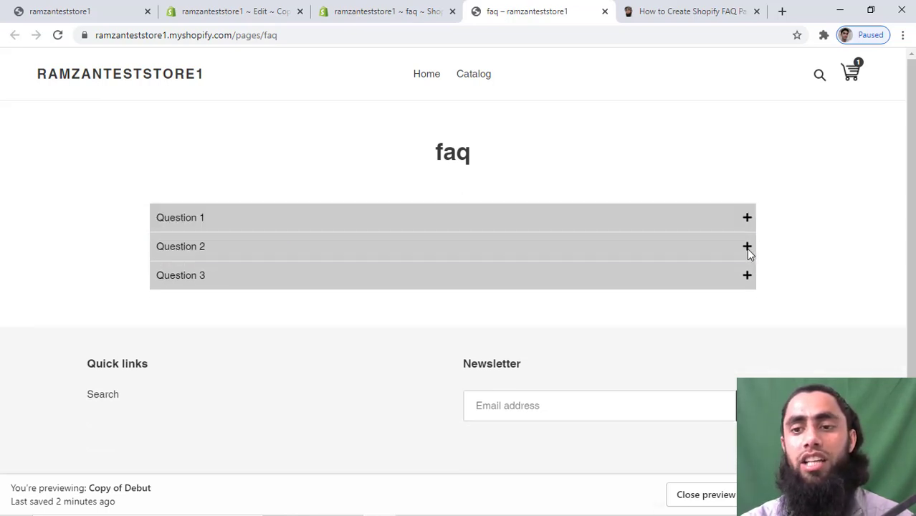
click(747, 250)
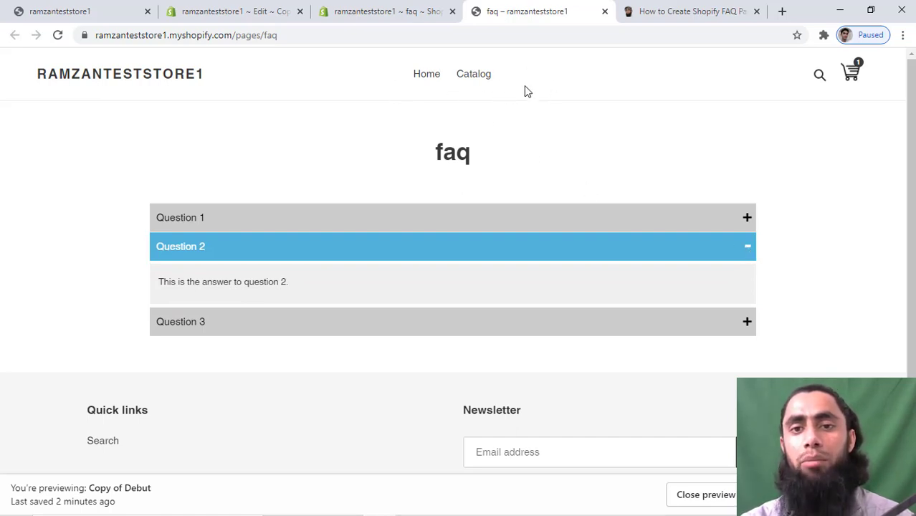
Step: Add a menu item named FAQ that links to the faq page to the store's Main menu, and save the menu
click(361, 8)
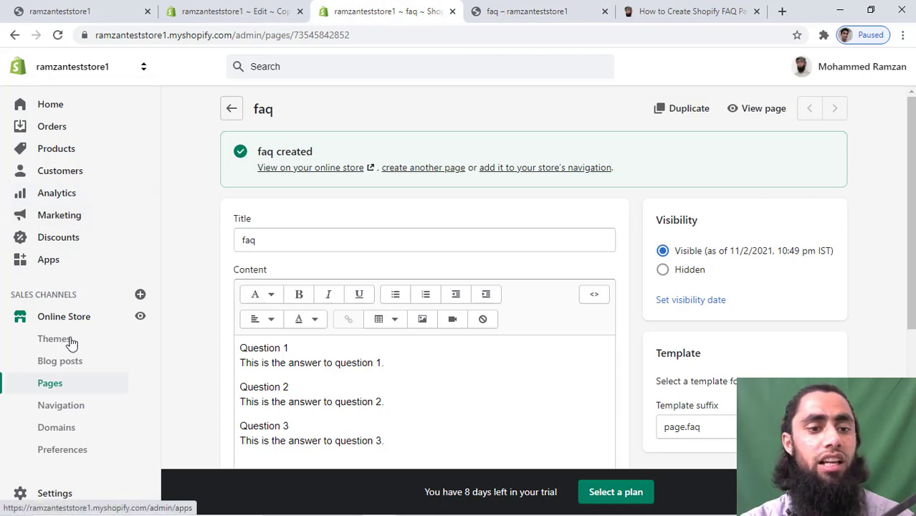
click(61, 405)
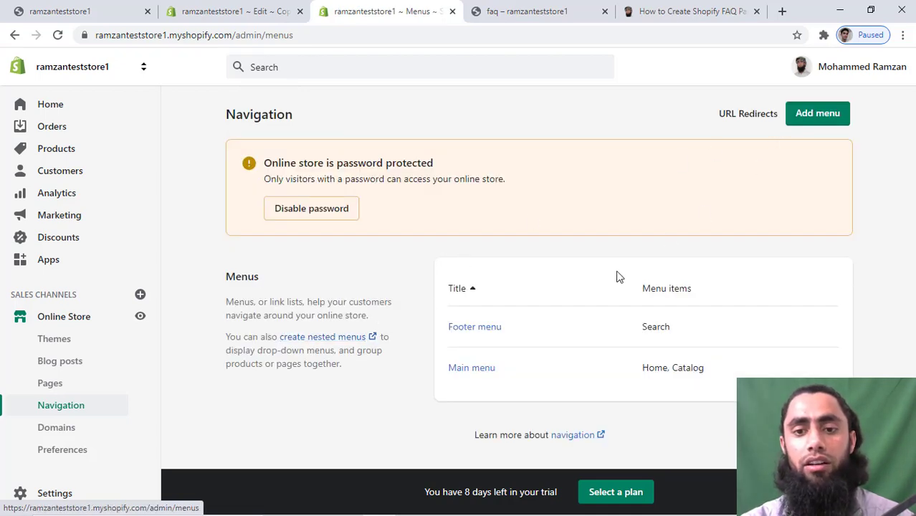
click(471, 370)
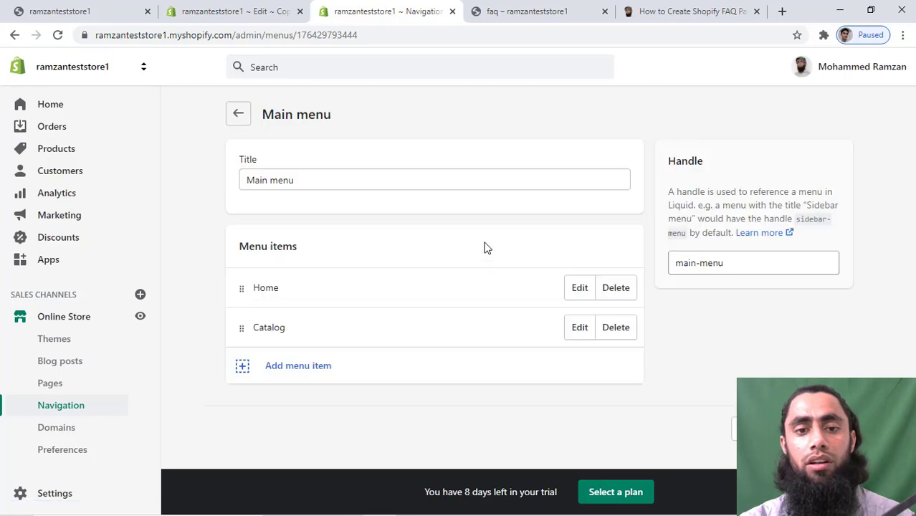
click(297, 371)
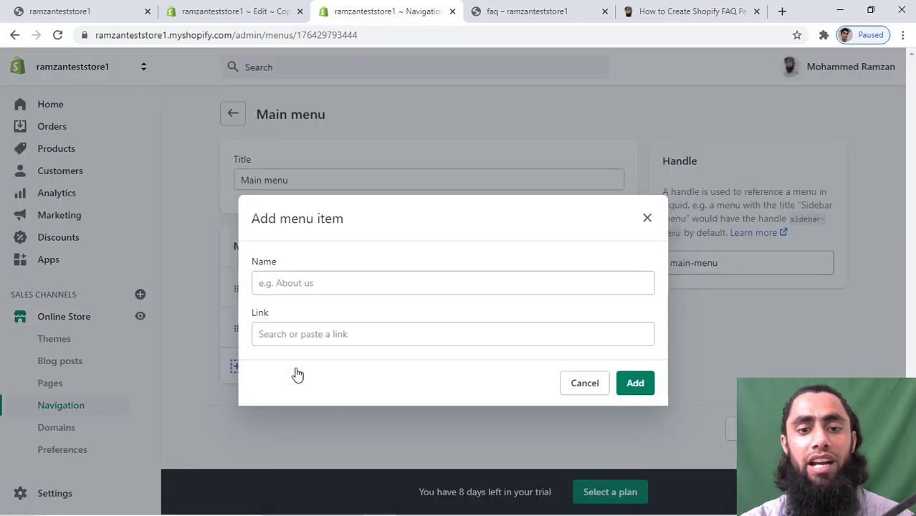
click(307, 281)
text(F)
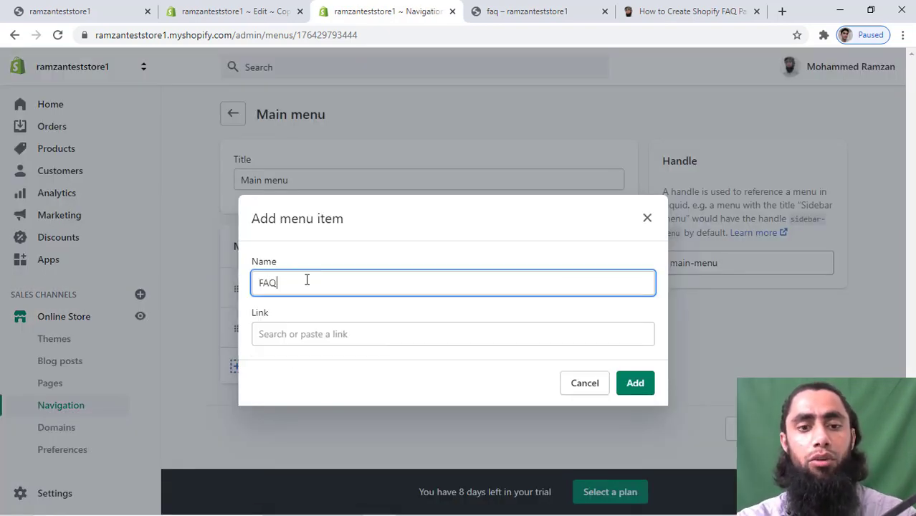
text(AQ)
click(305, 331)
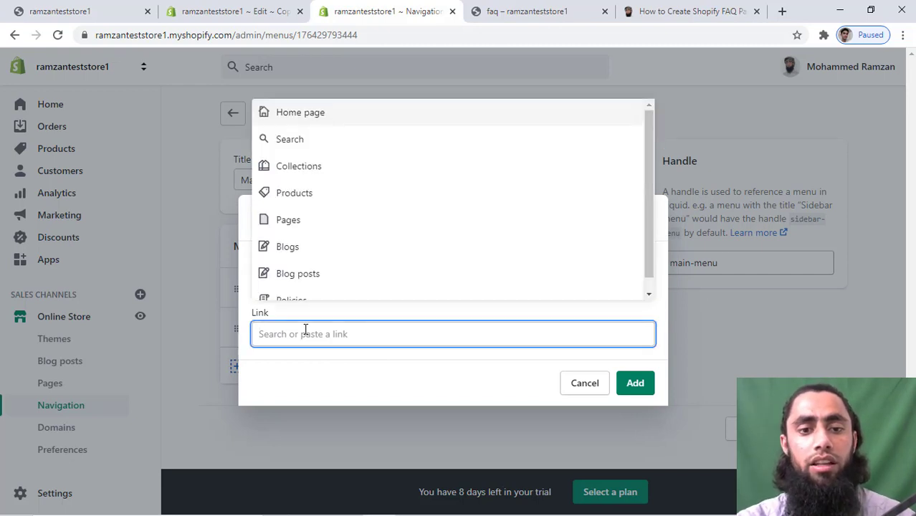
click(299, 219)
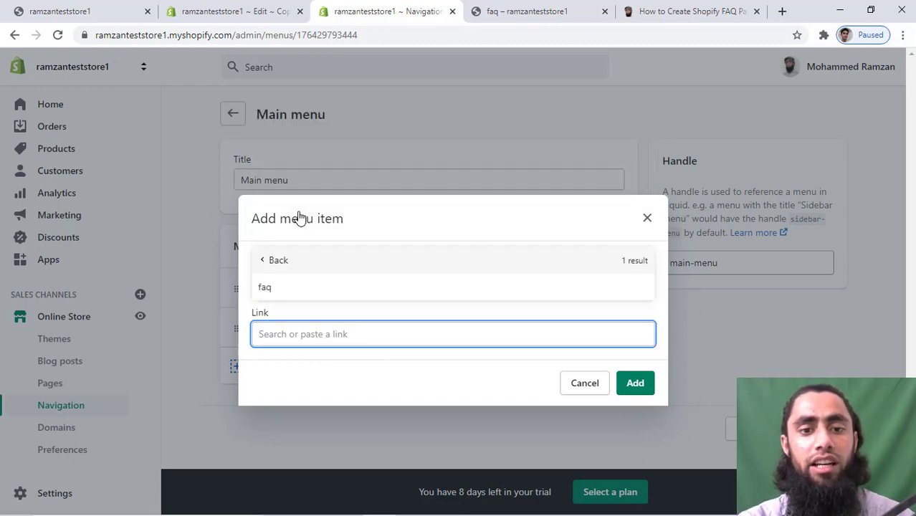
click(282, 288)
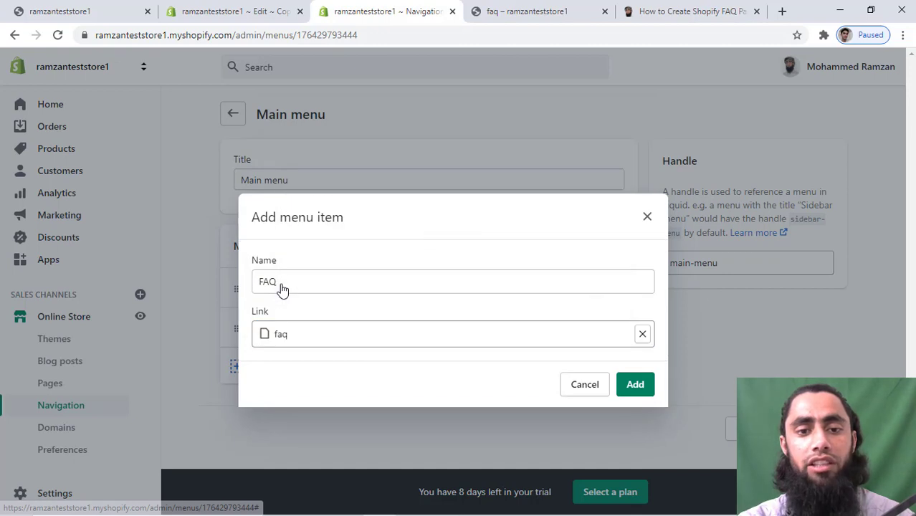
click(637, 394)
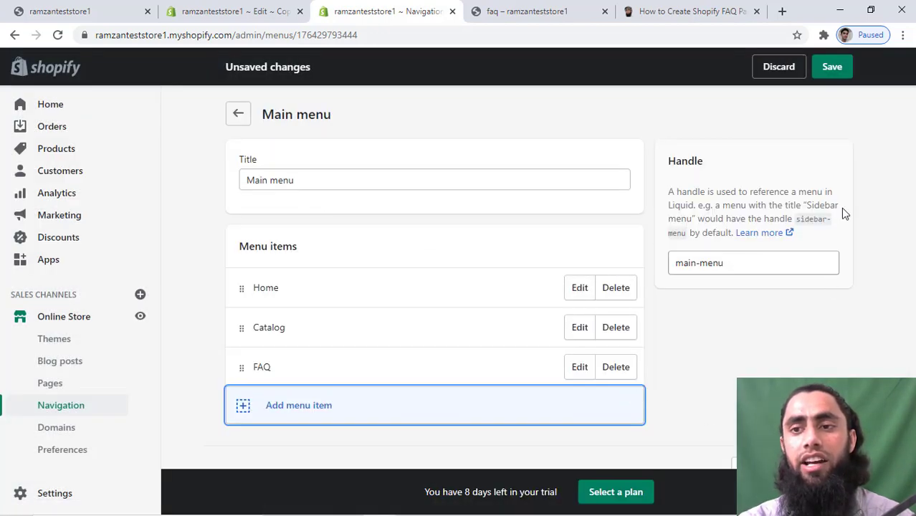
click(832, 66)
Step: Refresh the storefront, go to the faq page through the header's FAQ link and test expanding Questions 2 and 1
click(545, 9)
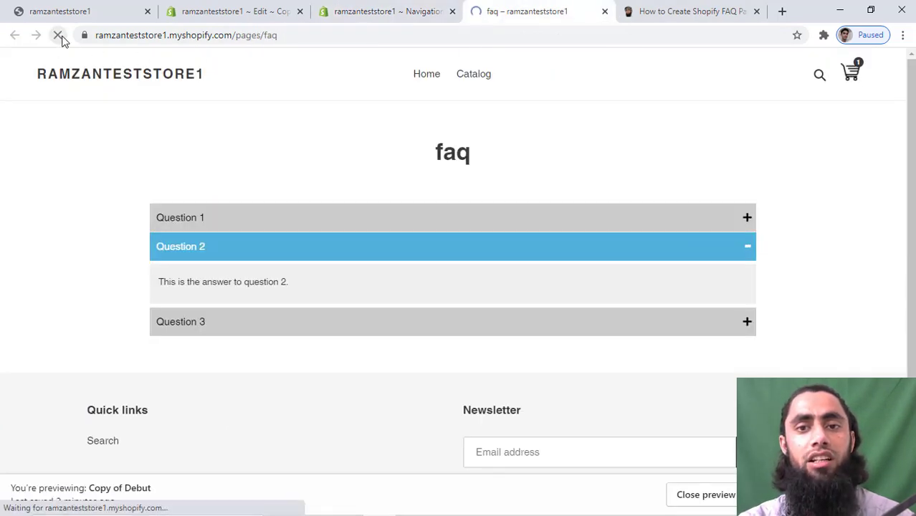
click(407, 74)
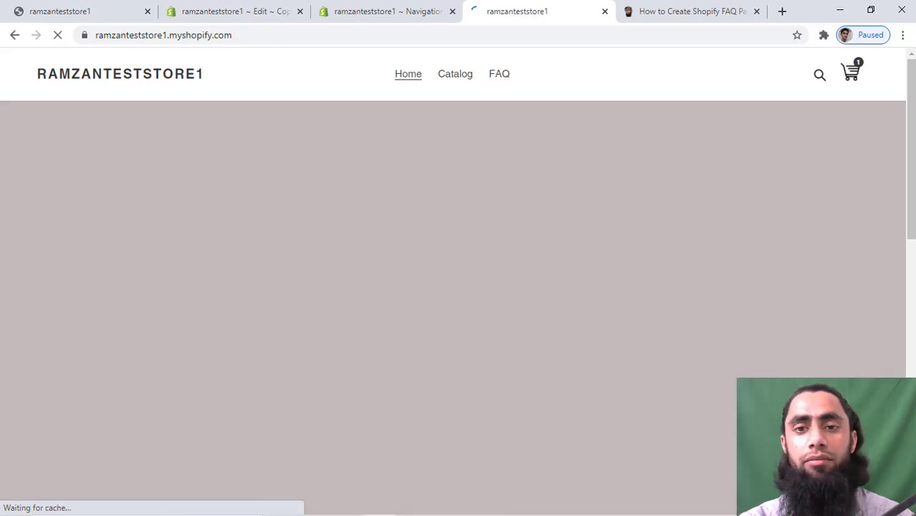
click(500, 75)
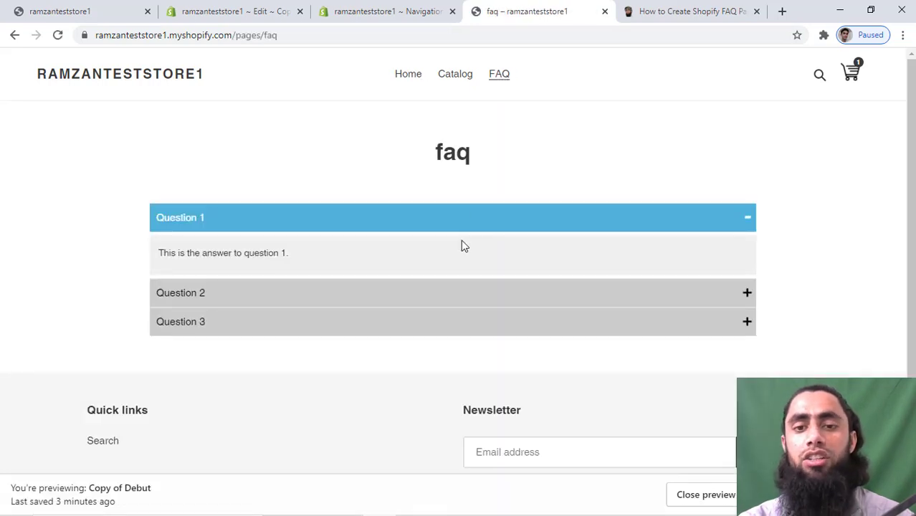
click(430, 293)
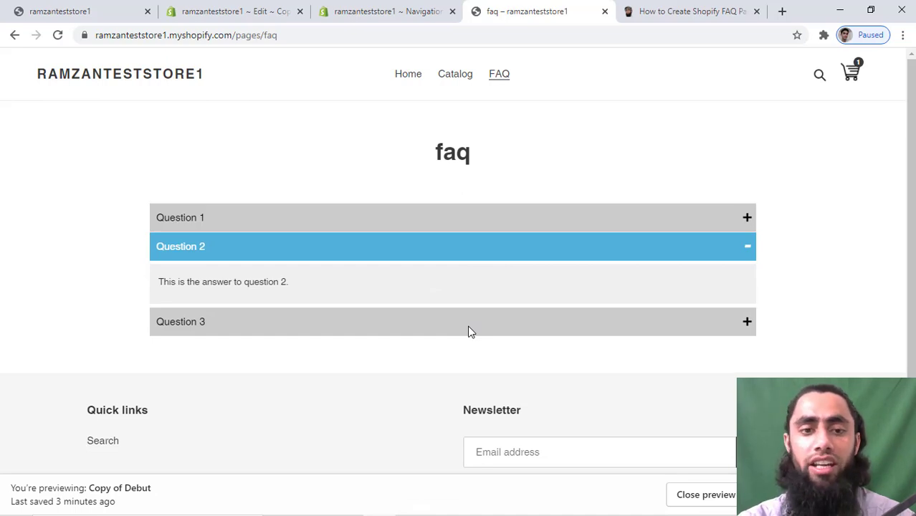
click(647, 228)
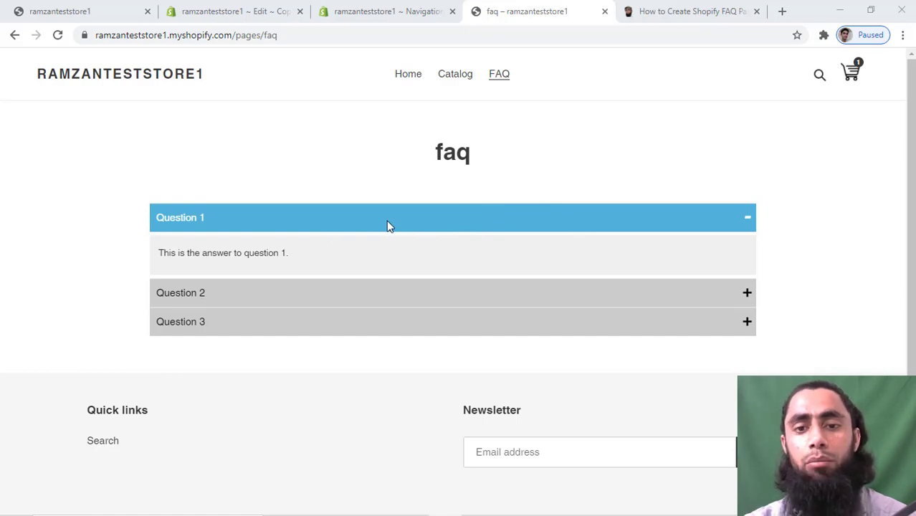
click(406, 299)
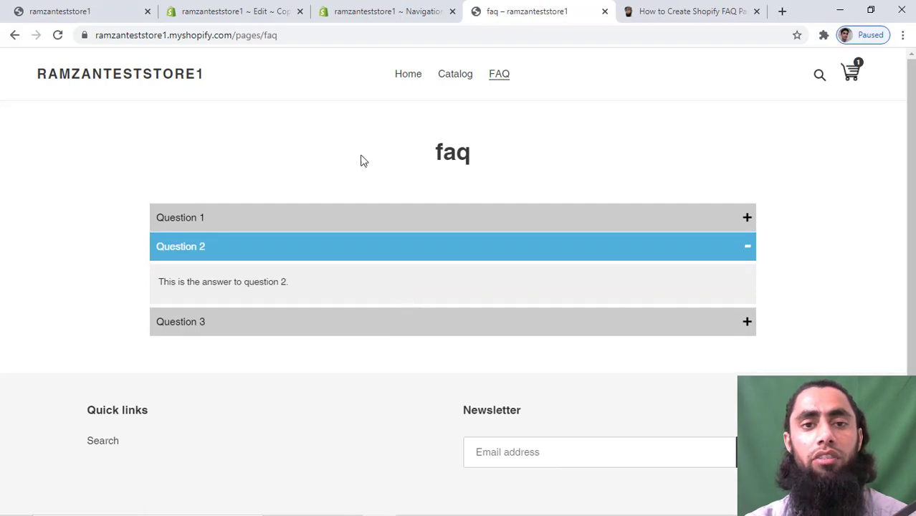
Step: Review the page.faq.liquid code in the theme editor, from the page markup and script down to the accordion styles
click(246, 12)
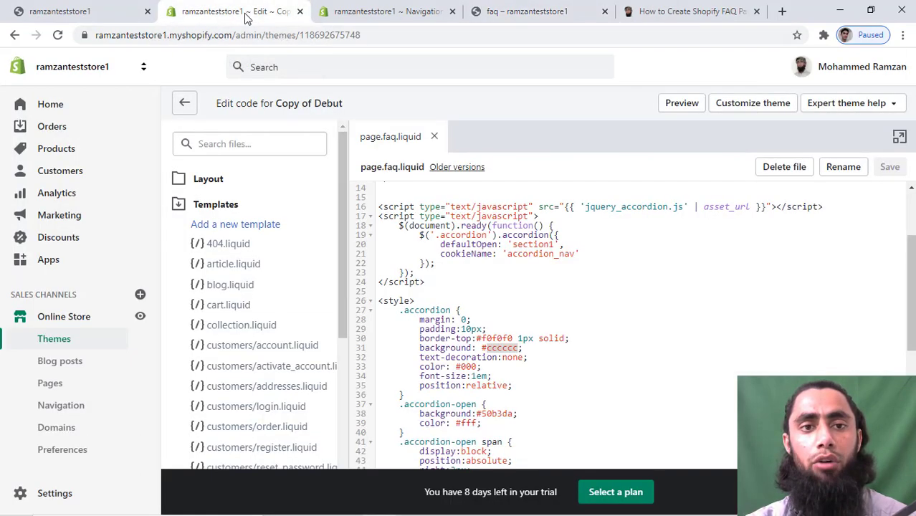
scroll(490, 245, up, 3)
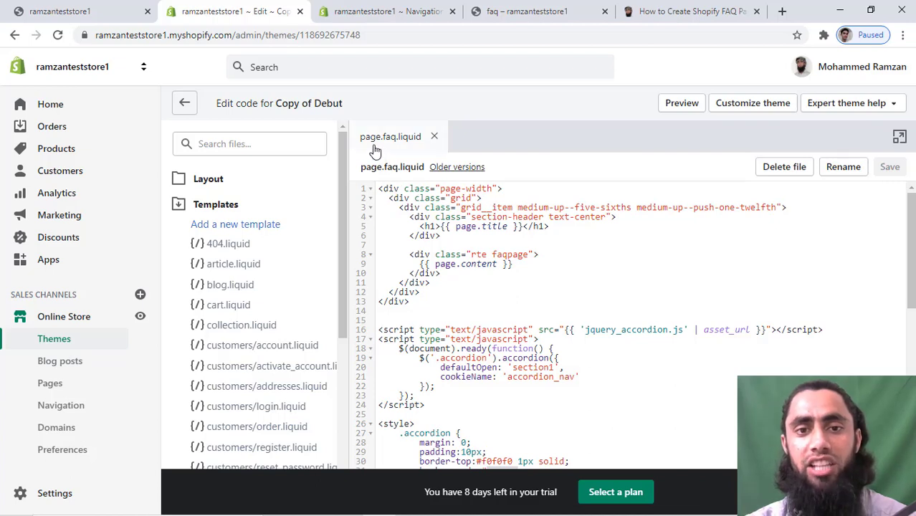
click(447, 292)
scroll(448, 293, down, 2)
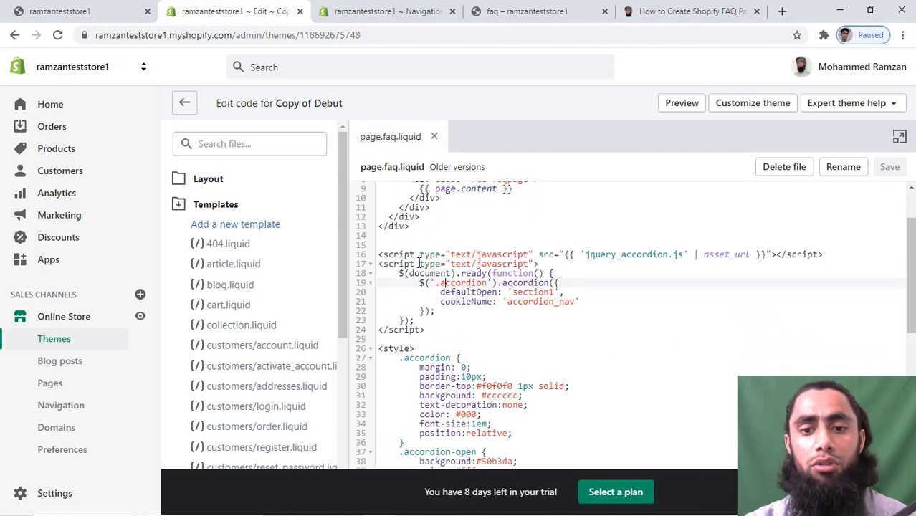
drag(445, 283, 398, 135)
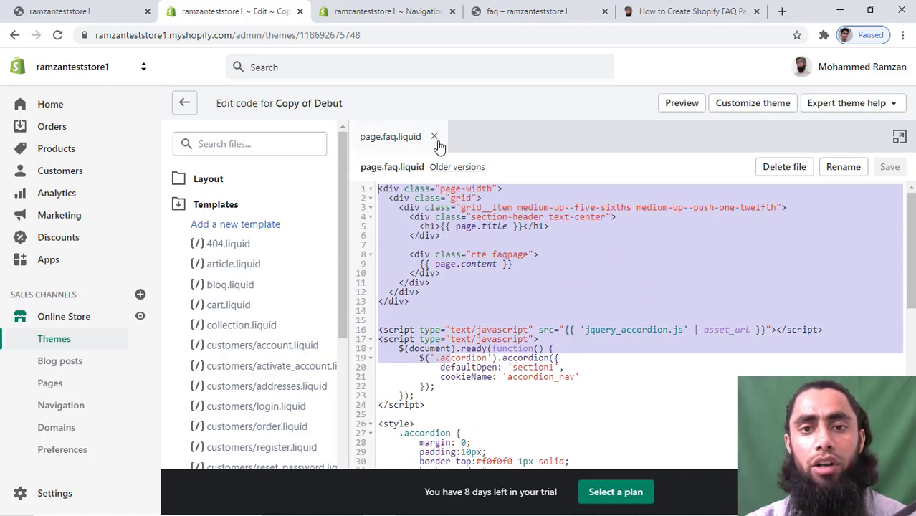
click(477, 287)
scroll(477, 288, down, 3)
scroll(476, 287, down, 3)
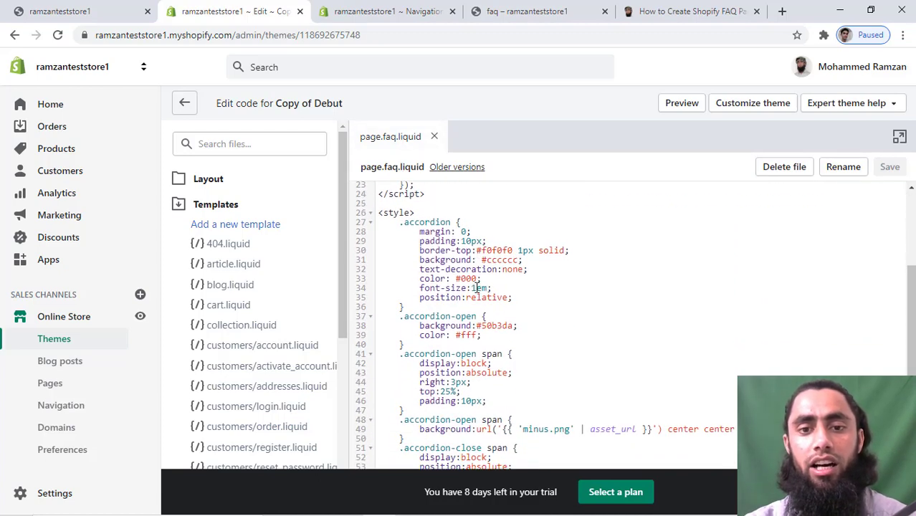
Step: Set the background of the .accordion style in page.faq.liquid to red and save the file
click(423, 211)
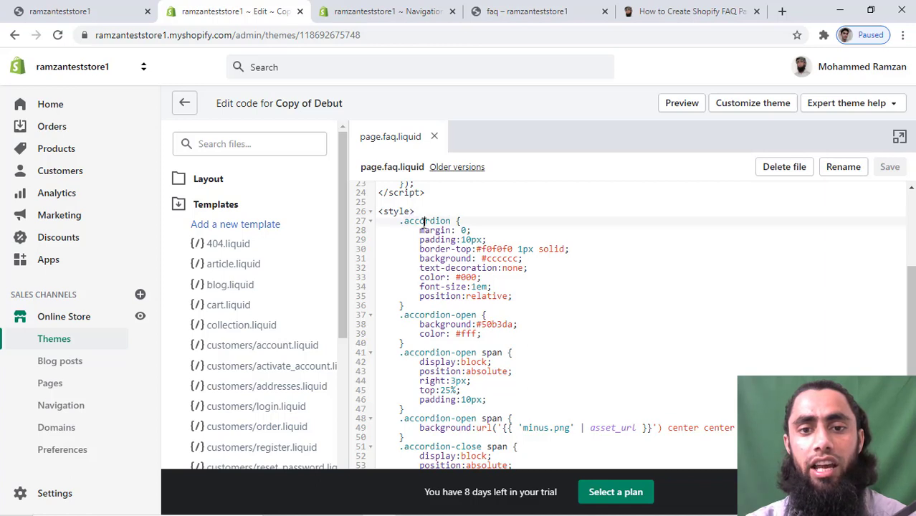
double_click(423, 221)
double_click(505, 258)
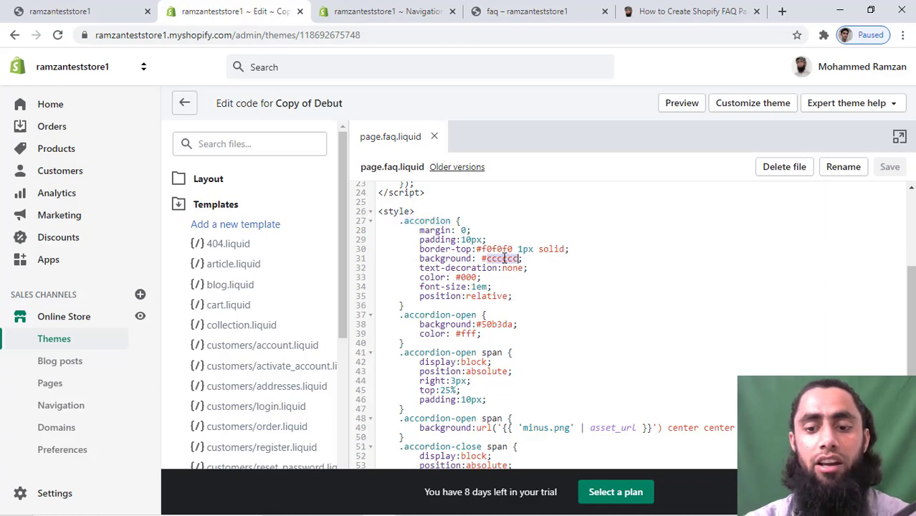
key(BackSpace)
key(BackSpace)
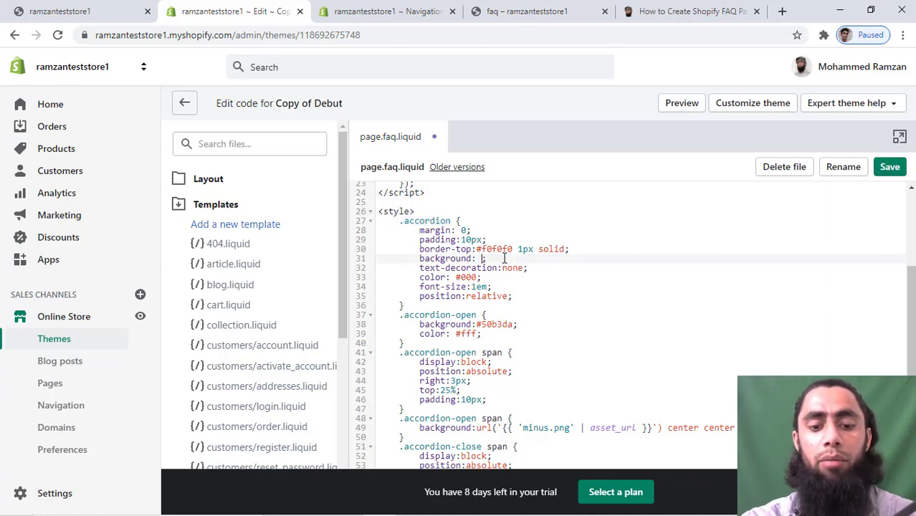
text(red)
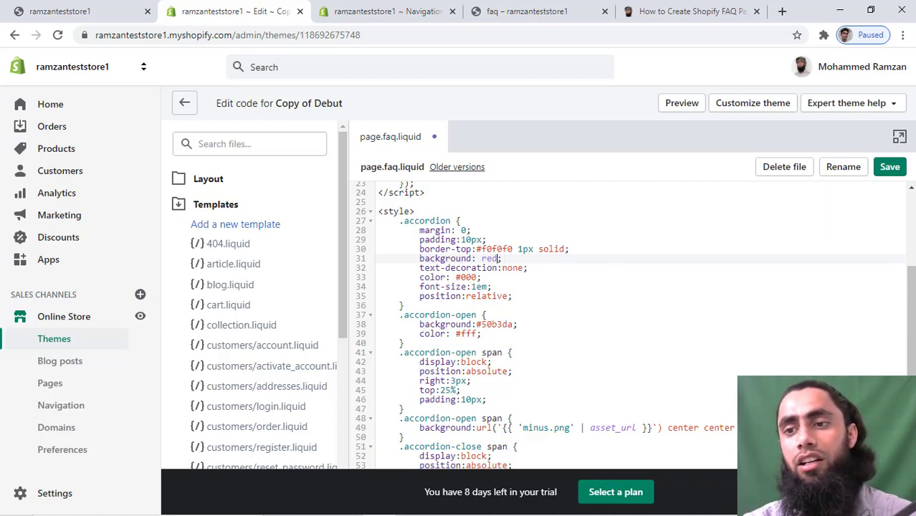
click(889, 166)
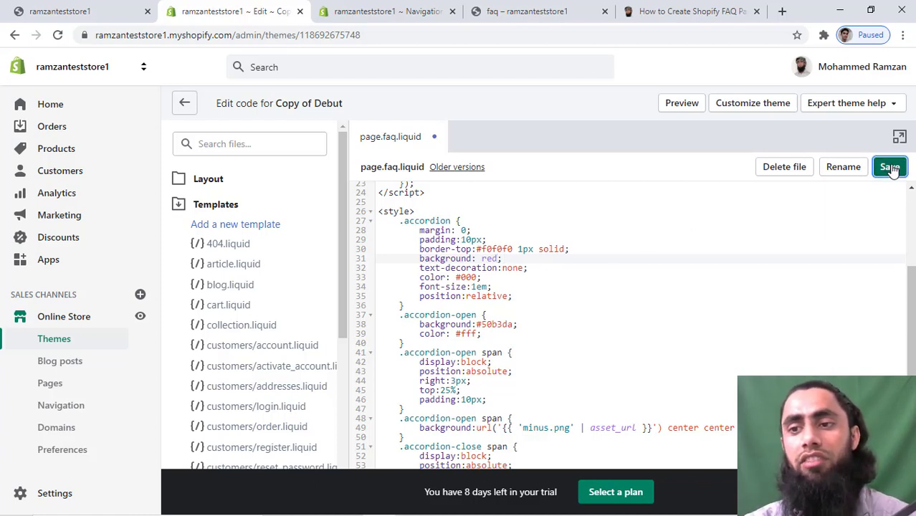
Step: Reload the storefront faq page and check the accordion's new background by expanding Question 2 and Question 3
click(521, 11)
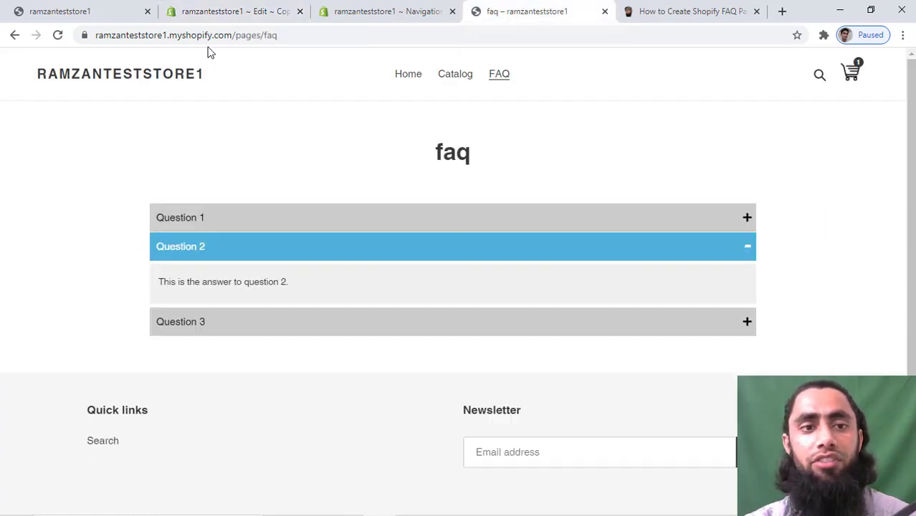
click(58, 35)
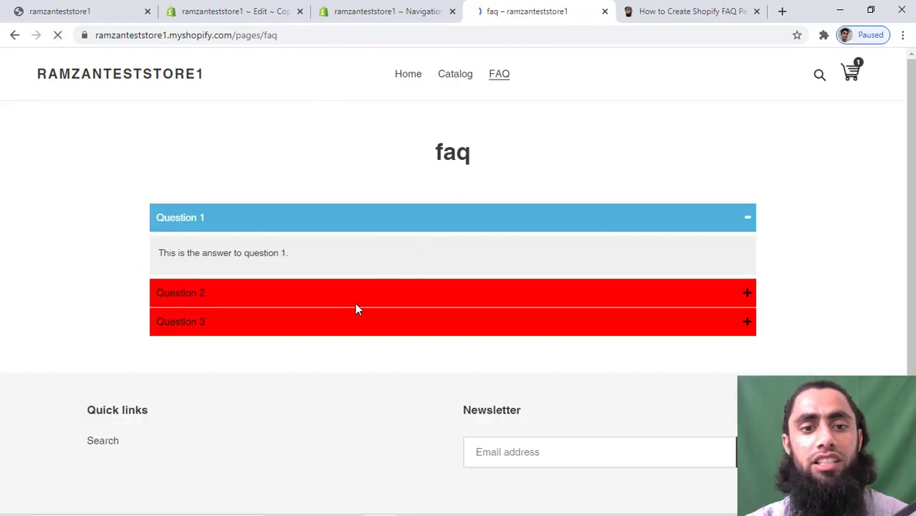
click(343, 294)
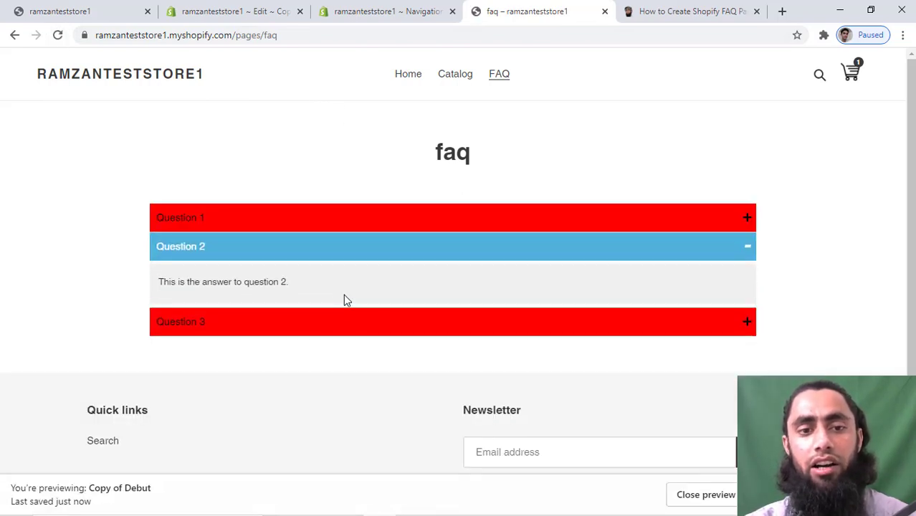
click(325, 321)
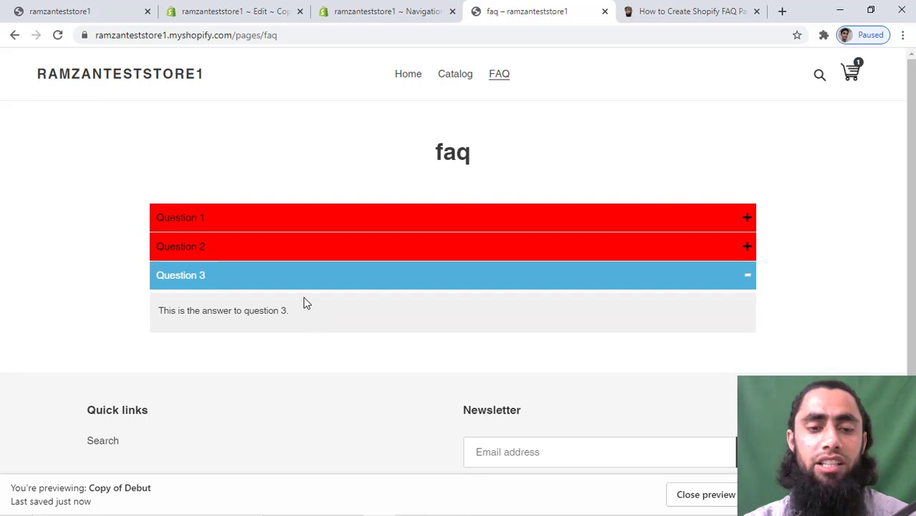
click(278, 255)
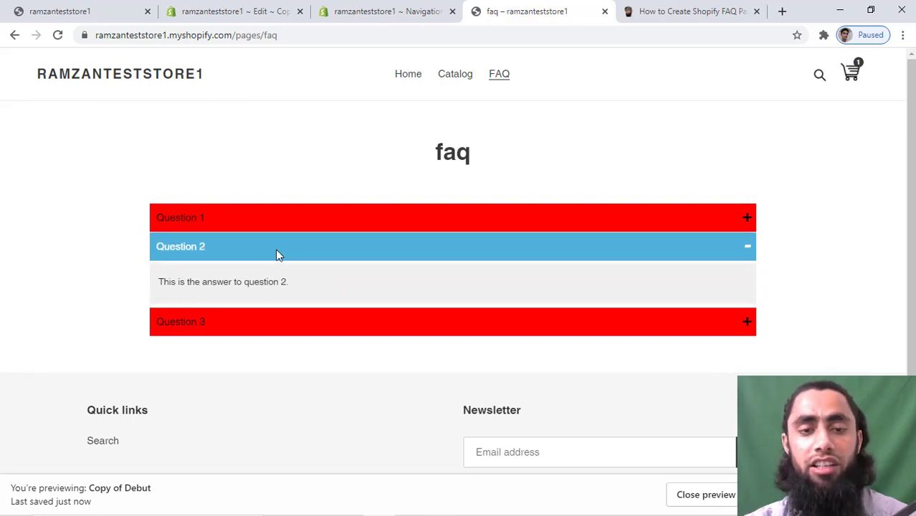
Step: Set the background of the .accordion-open style in page.faq.liquid to black and save the file
click(254, 9)
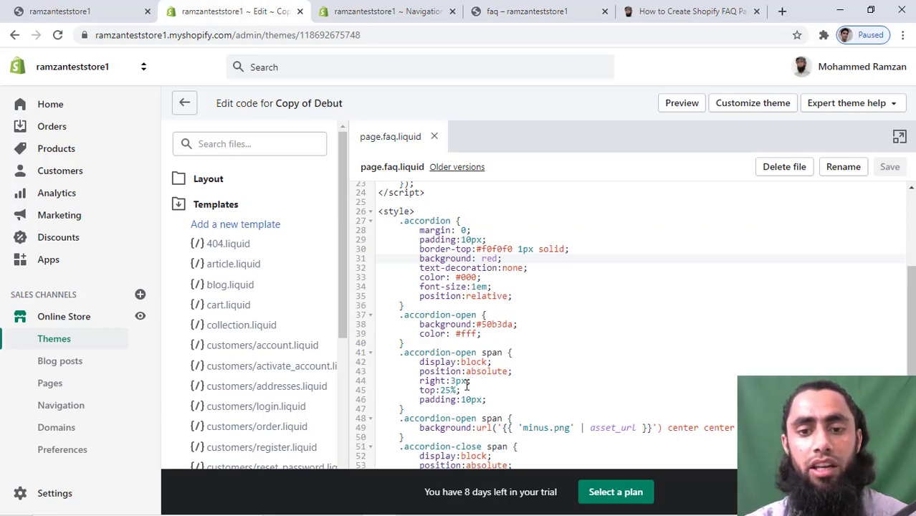
double_click(494, 325)
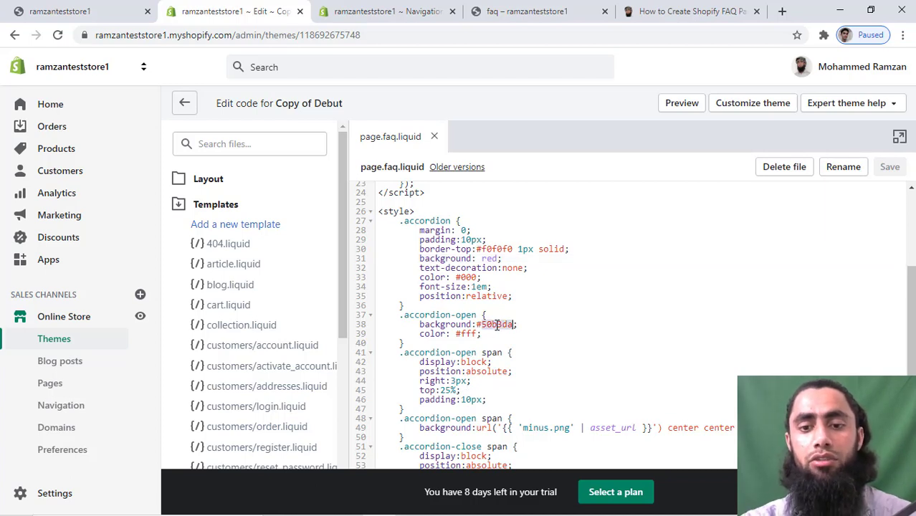
key(BackSpace)
key(BackSpace)
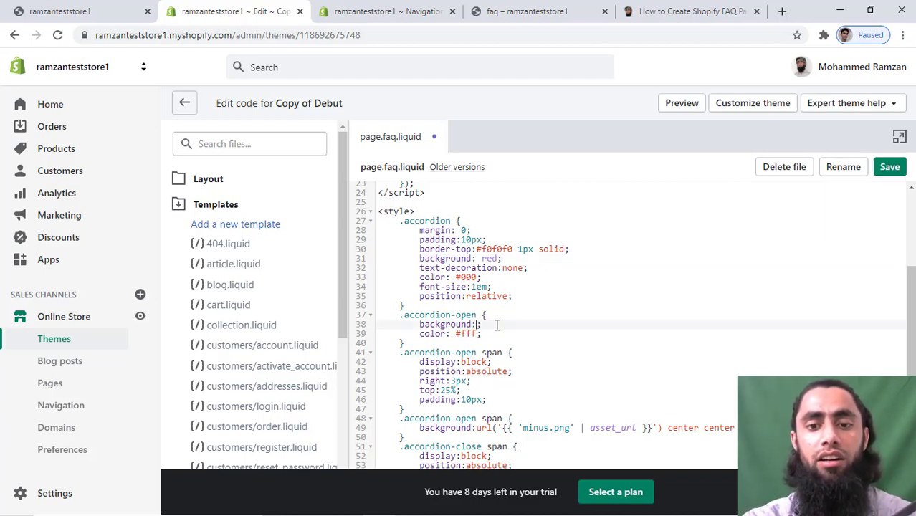
text(black)
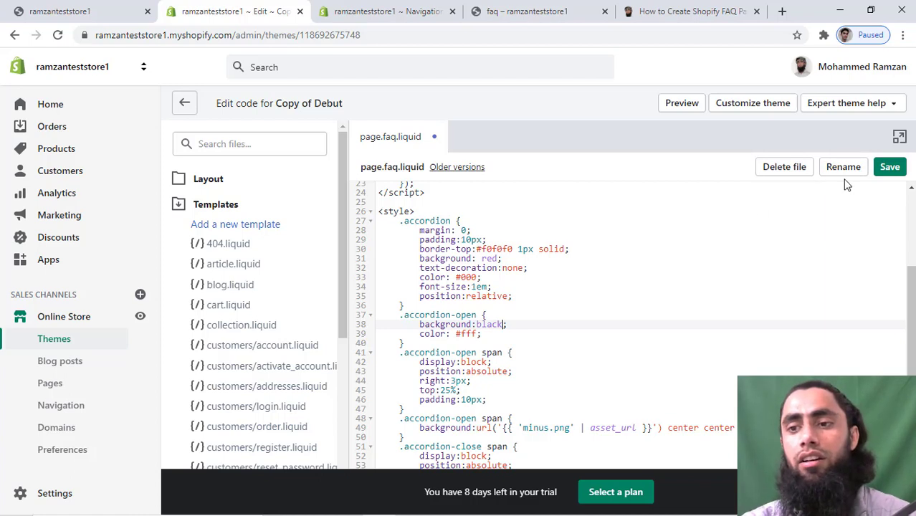
click(889, 167)
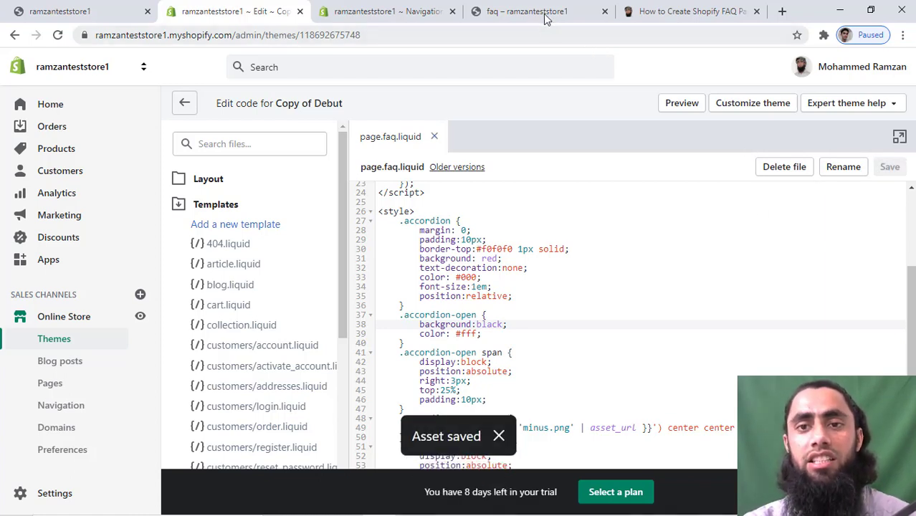
Step: Reload the storefront faq page, check the open-question colour by toggling Questions 1, 2 and 3, and return to the page.faq.liquid code
click(542, 14)
click(60, 36)
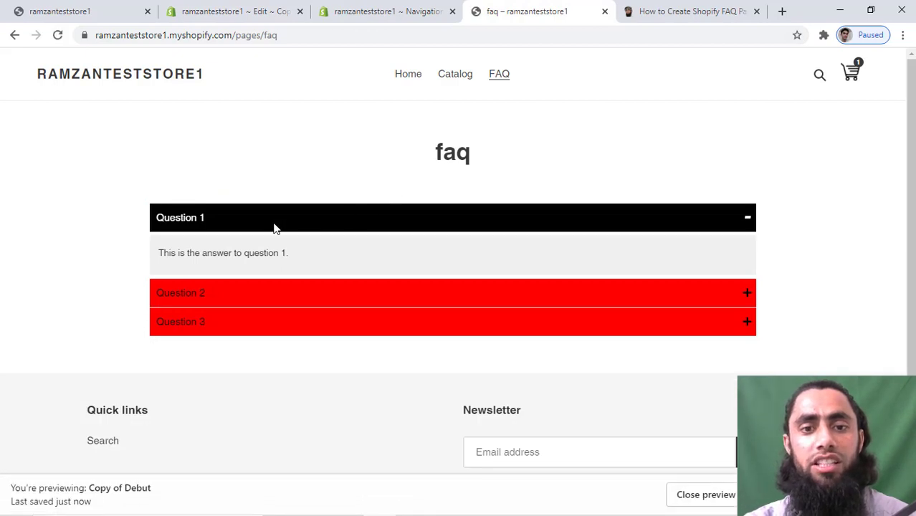
click(457, 226)
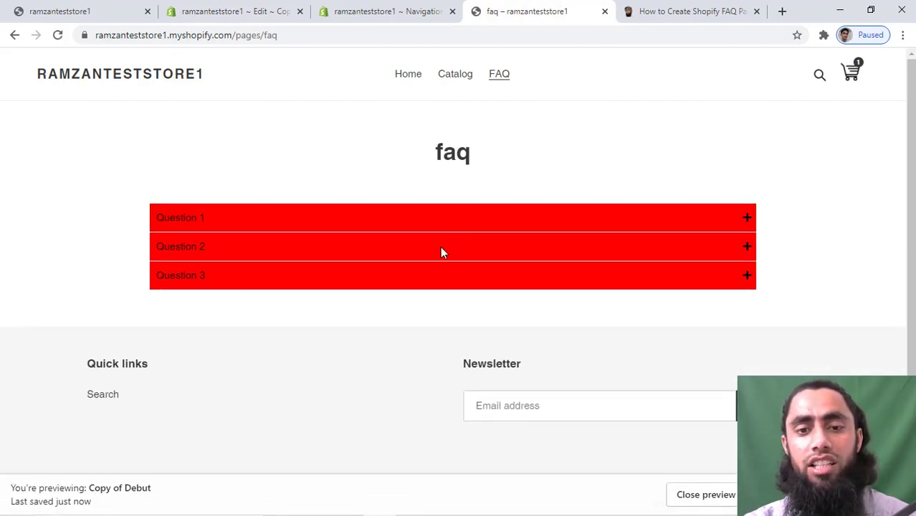
click(441, 247)
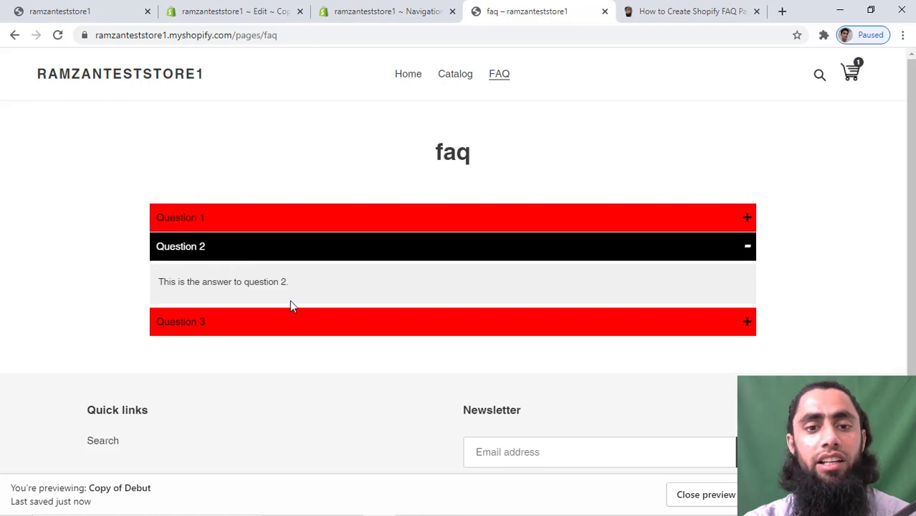
click(294, 329)
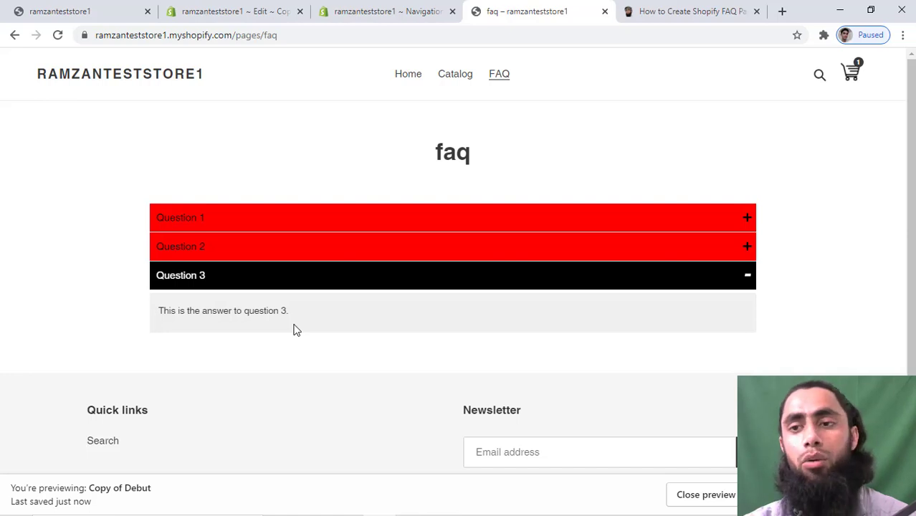
click(289, 224)
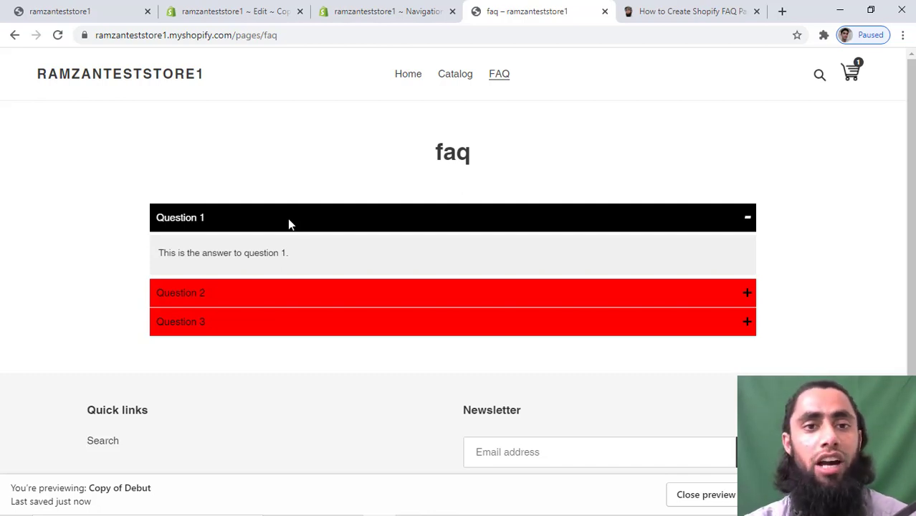
click(219, 9)
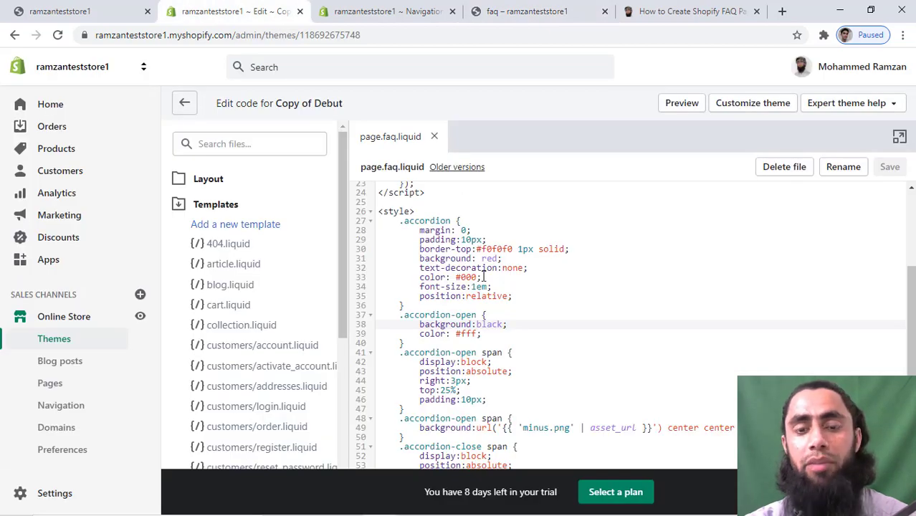